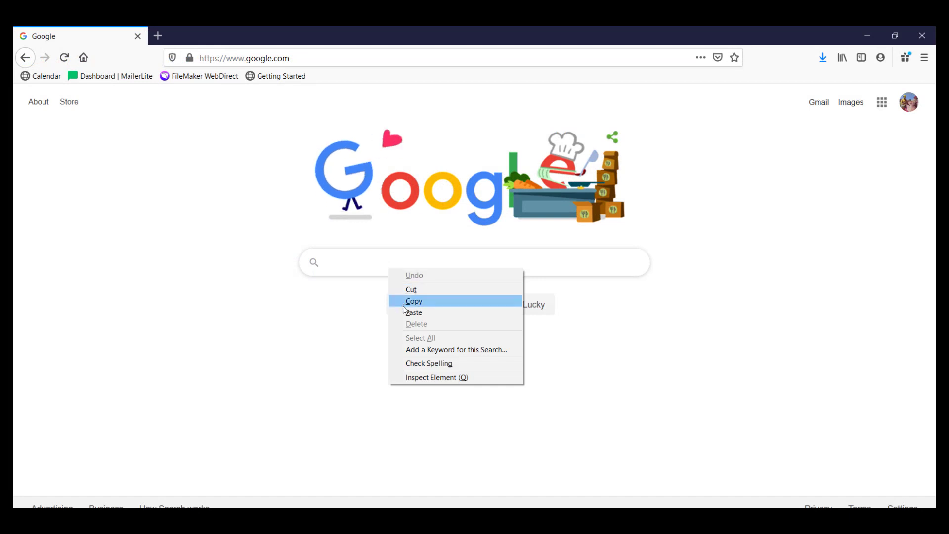
Search Google for the copied text.
{"action": "left_click", "coordinate": [414, 312]}
{"action": "key", "text": "Return"}
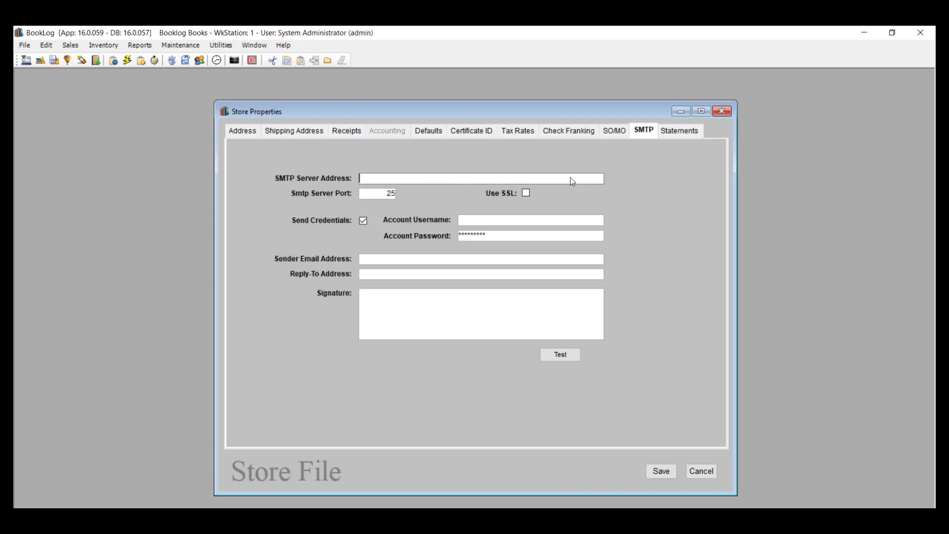
{"action": "left_click", "coordinate": [552, 274]}
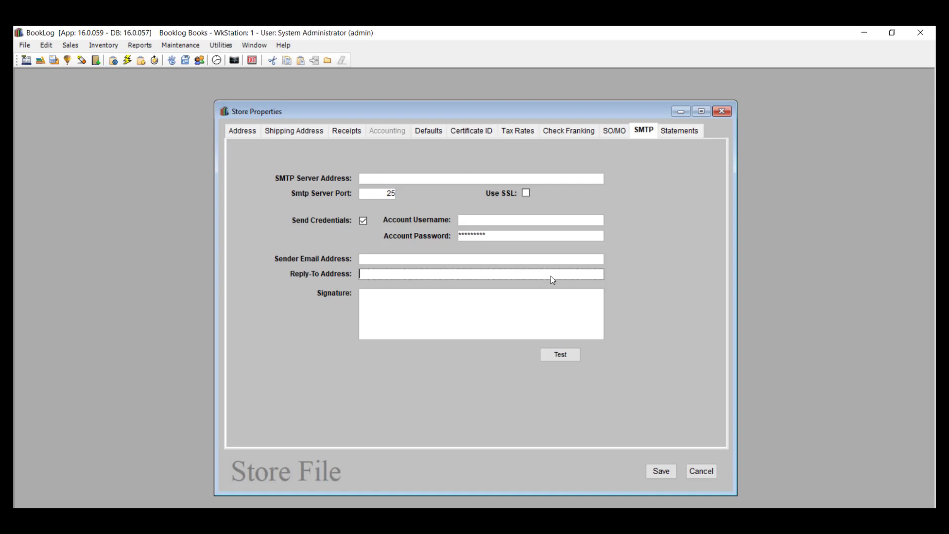
{"action": "left_click", "coordinate": [547, 296]}
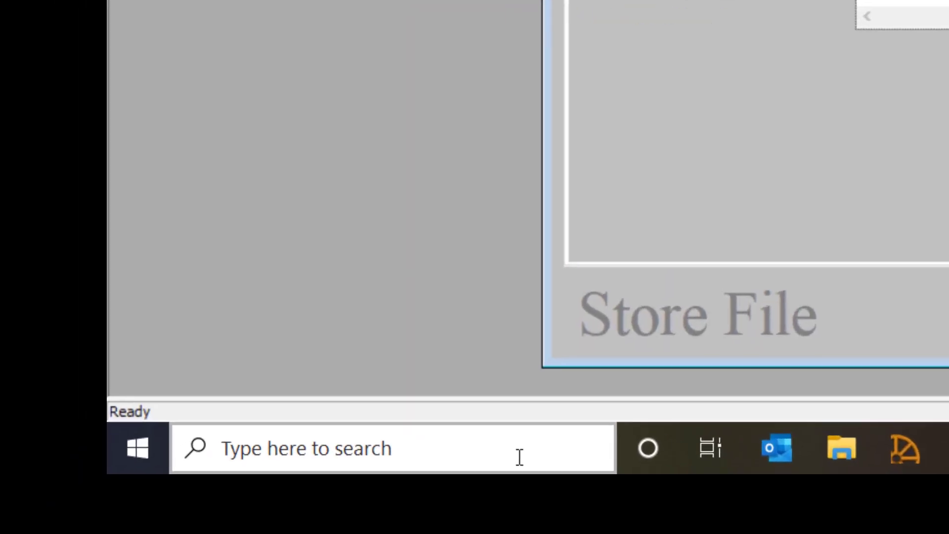
Switch to File Explorer by opening This PC and go to the blwin32 folder on the Windows (C:) drive.
{"action": "left_click", "coordinate": [519, 457]}
{"action": "type", "text": "this"}
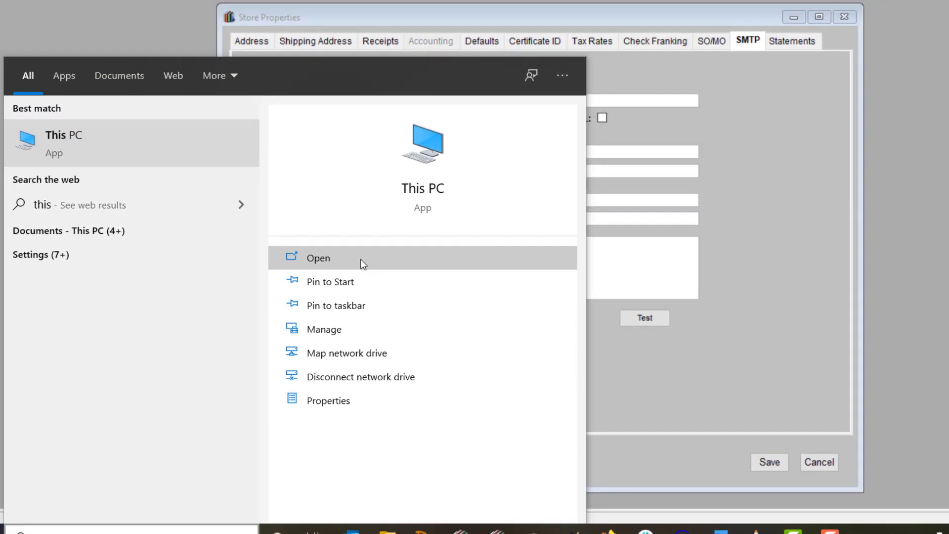
{"action": "left_click", "coordinate": [452, 206]}
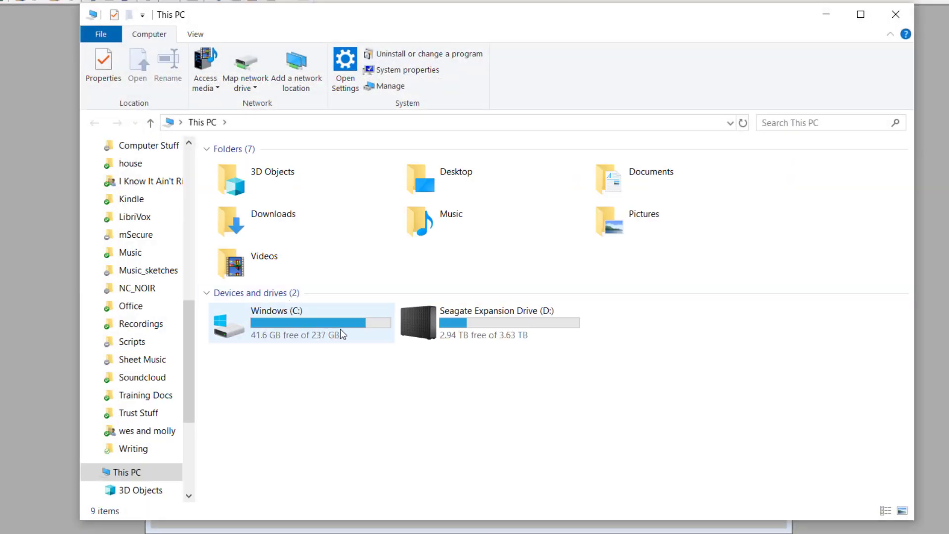
{"action": "left_click", "coordinate": [341, 331]}
{"action": "double_click", "coordinate": [340, 328]}
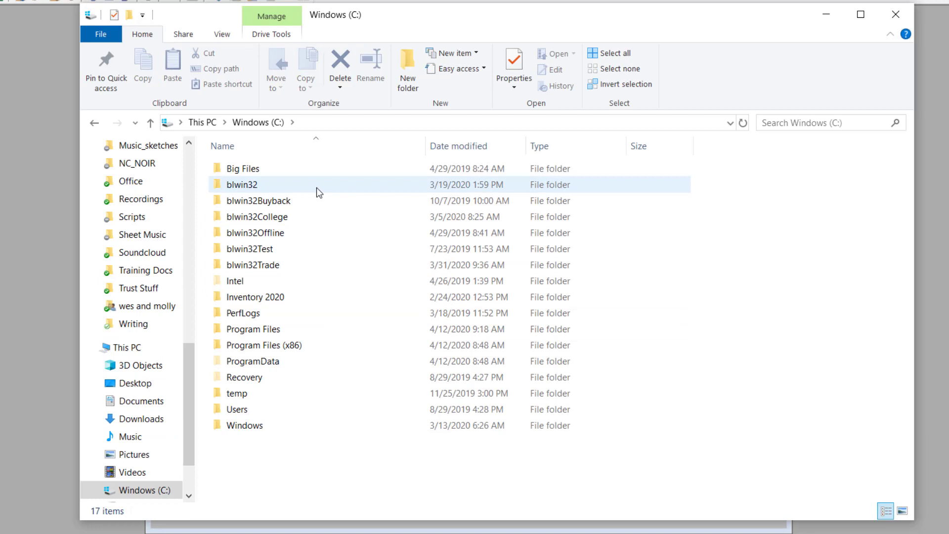
{"action": "mouse_move", "coordinate": [316, 188]}
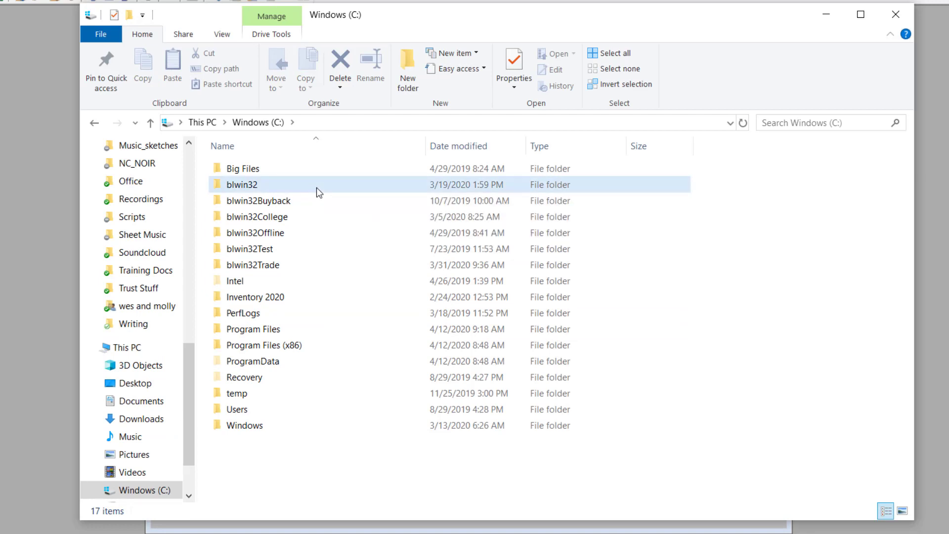
{"action": "double_click", "coordinate": [316, 188]}
{"action": "mouse_move", "coordinate": [318, 192]}
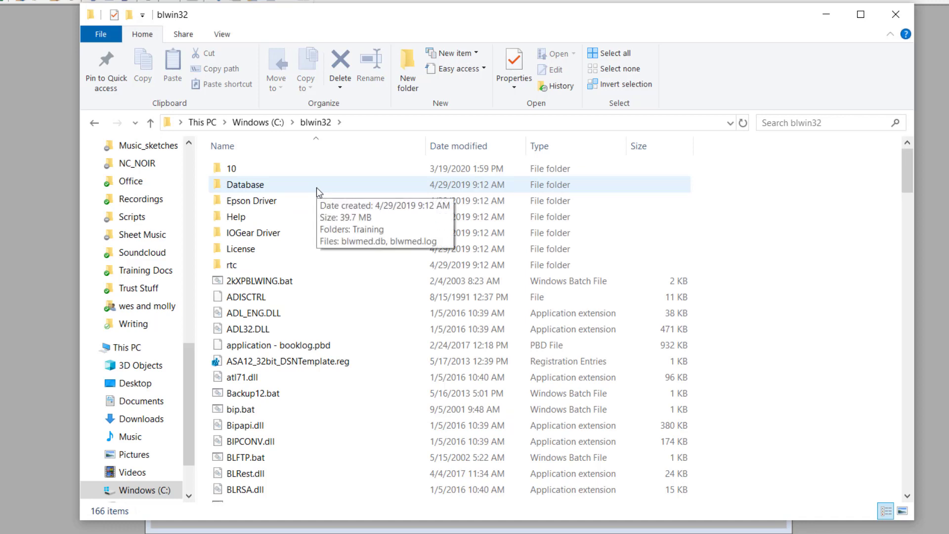
Run the SOCK_RSA_COM.bat file from the blwin32 folder as administrator and dismiss its command window.
{"action": "mouse_move", "coordinate": [357, 384]}
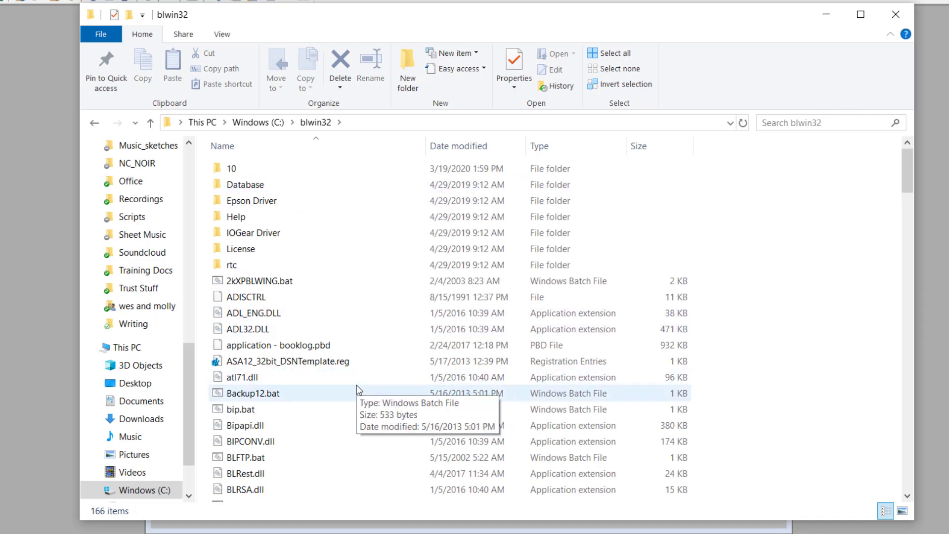
{"action": "type", "text": "so"}
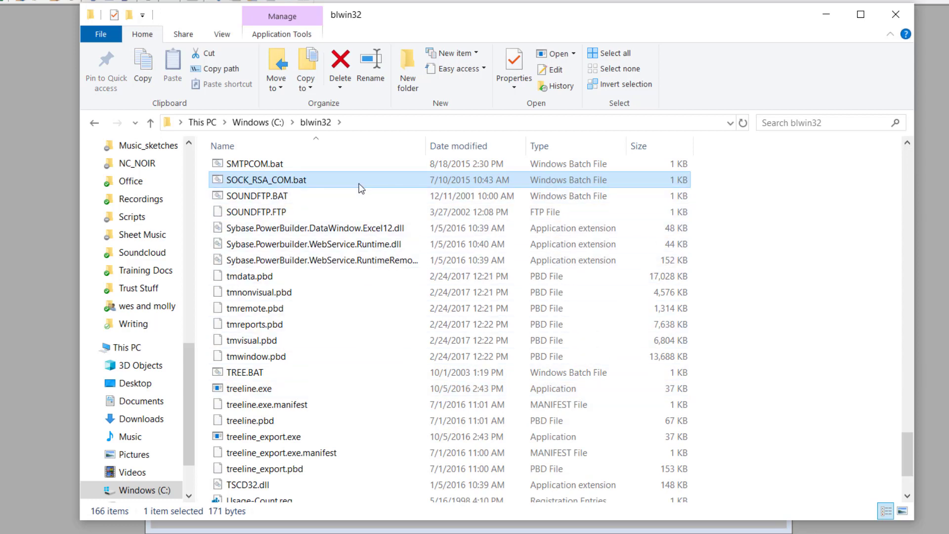
{"action": "mouse_move", "coordinate": [361, 185]}
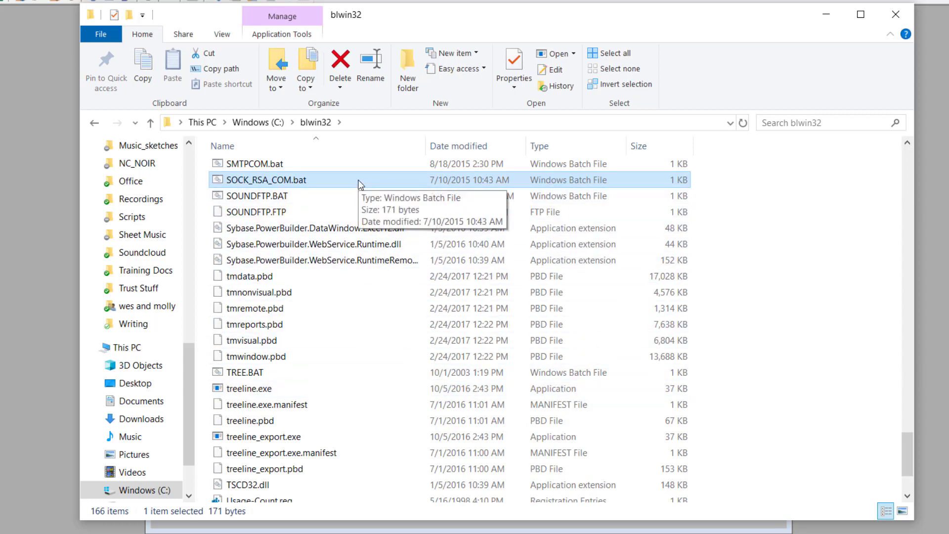
{"action": "right_click", "coordinate": [359, 181]}
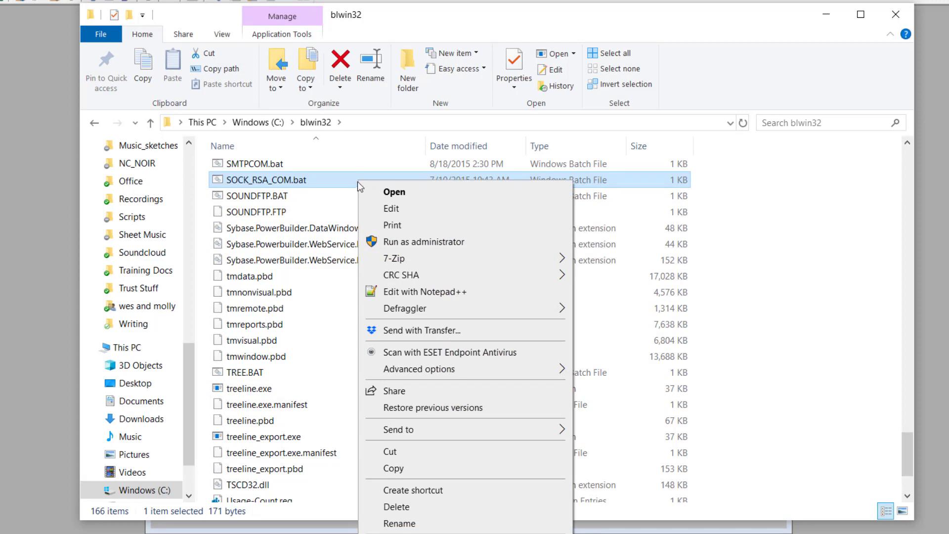
{"action": "left_click", "coordinate": [484, 242]}
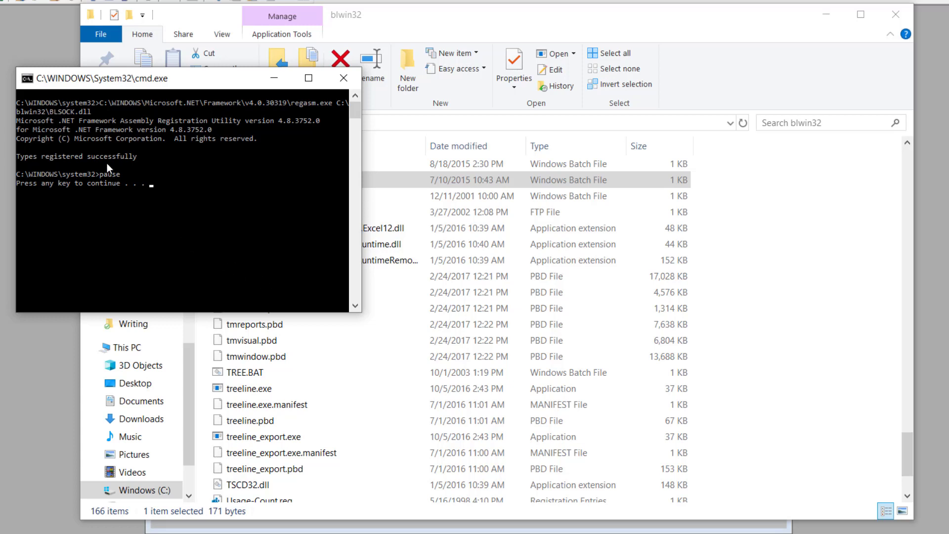
{"action": "key", "text": "Return"}
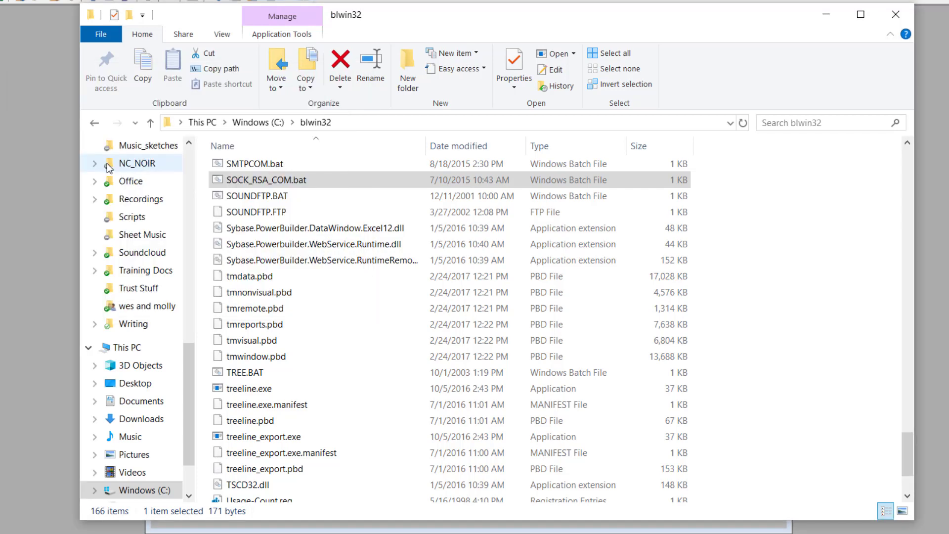
Close the folder window and run the email test in BookLog's SMTP store properties.
{"action": "left_click", "coordinate": [896, 15]}
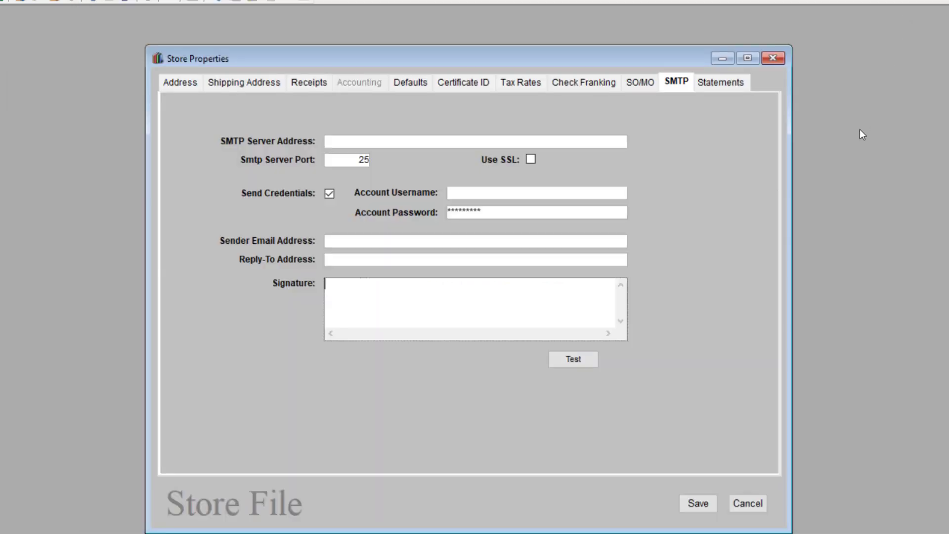
{"action": "left_click", "coordinate": [591, 360]}
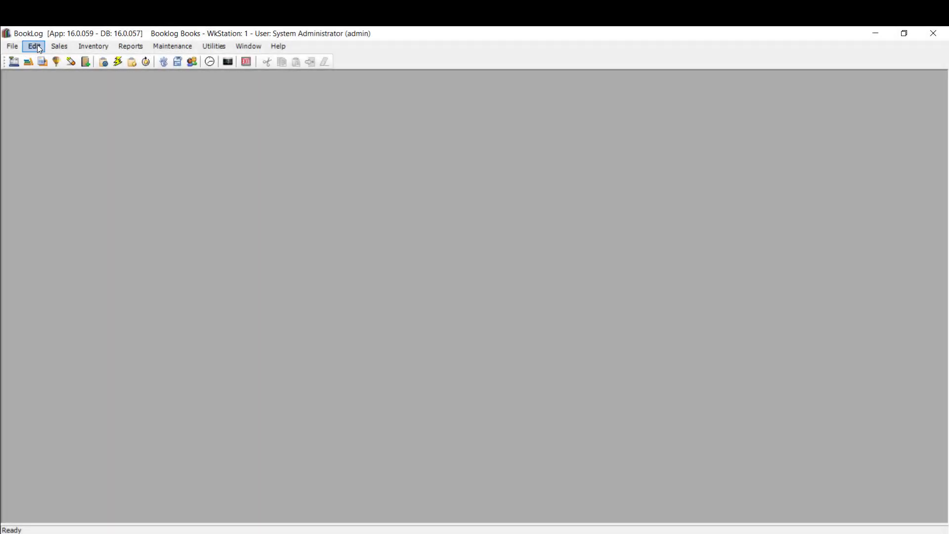
Create a new campaign template of the Direct Market Promotion type.
{"action": "left_click", "coordinate": [55, 46]}
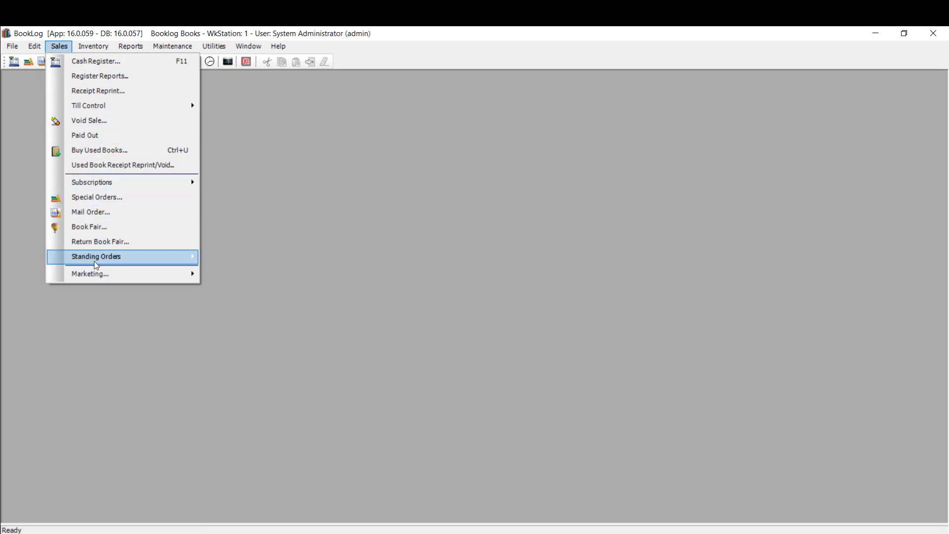
{"action": "mouse_move", "coordinate": [111, 278]}
{"action": "mouse_move", "coordinate": [268, 287]}
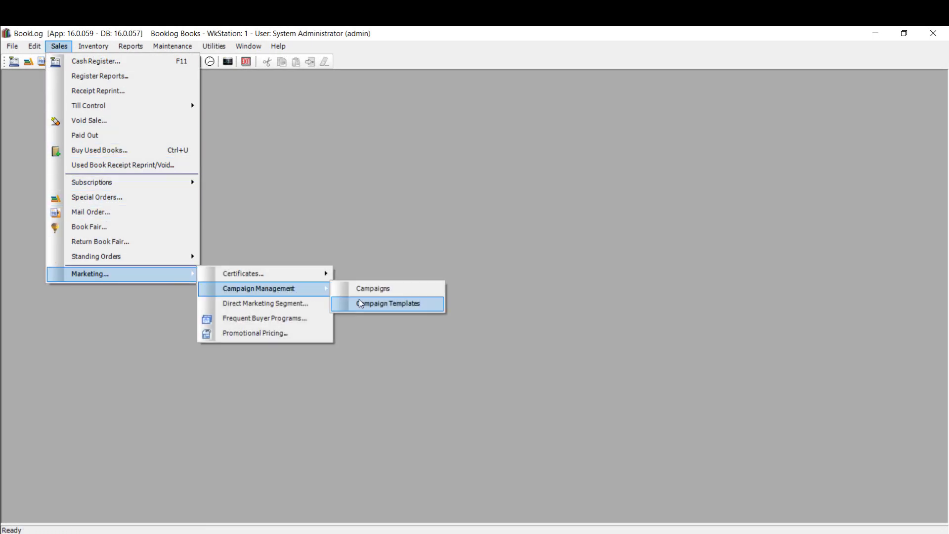
{"action": "left_click", "coordinate": [437, 305]}
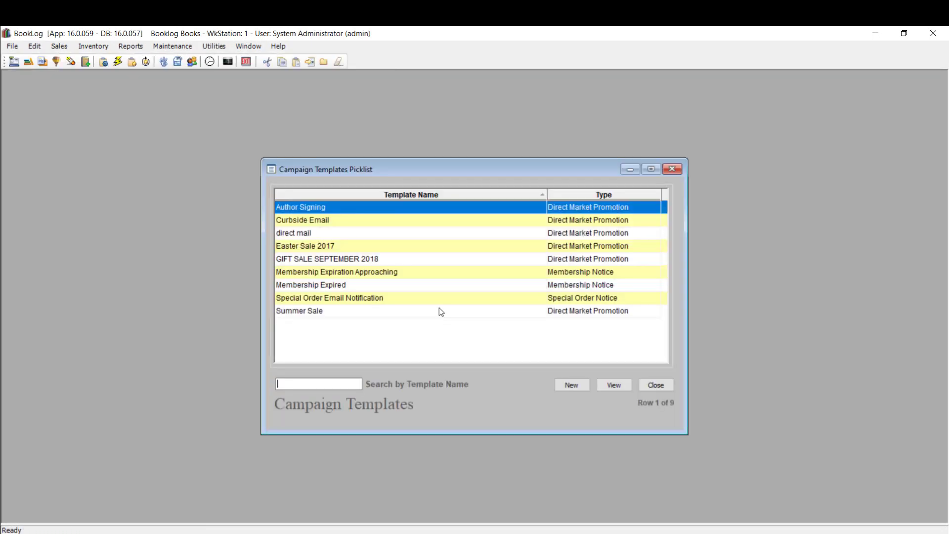
{"action": "left_click", "coordinate": [586, 386]}
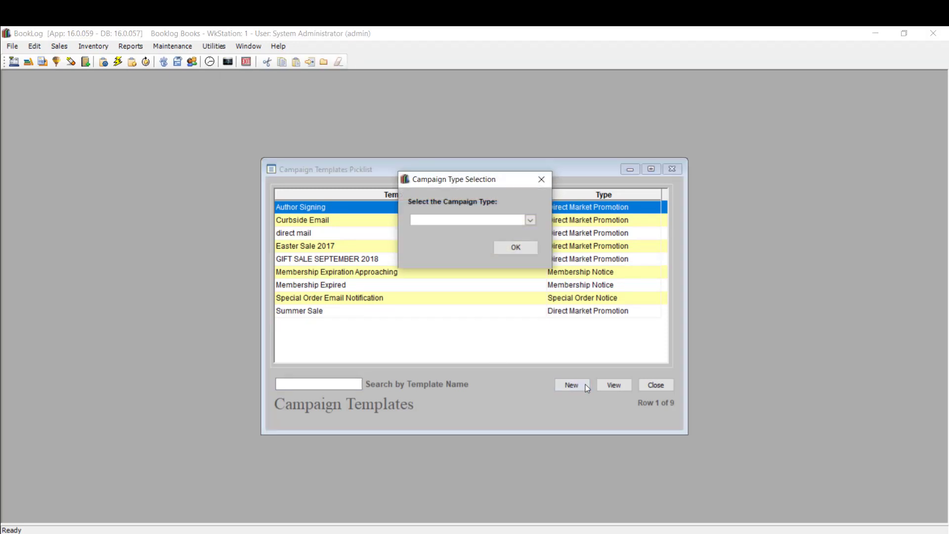
{"action": "left_click", "coordinate": [530, 220]}
{"action": "left_click", "coordinate": [459, 229]}
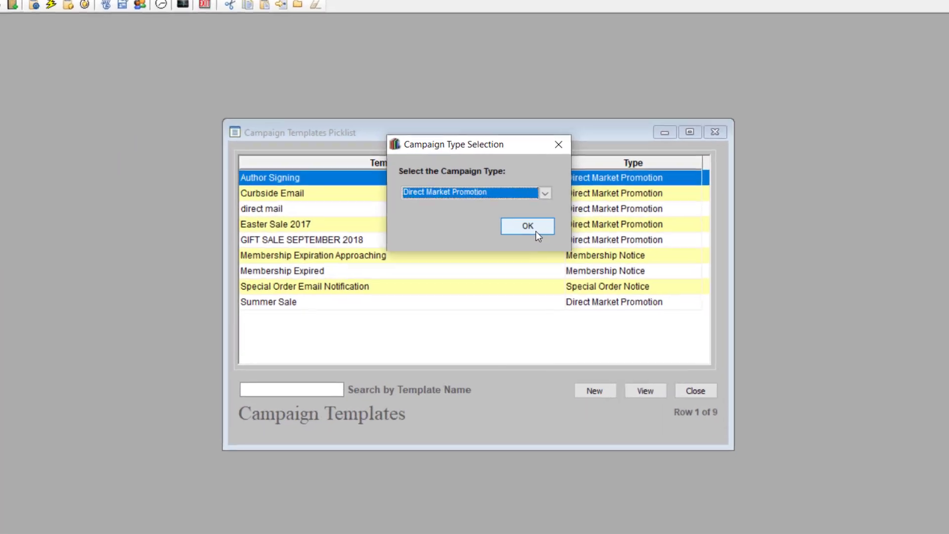
{"action": "left_click", "coordinate": [517, 246]}
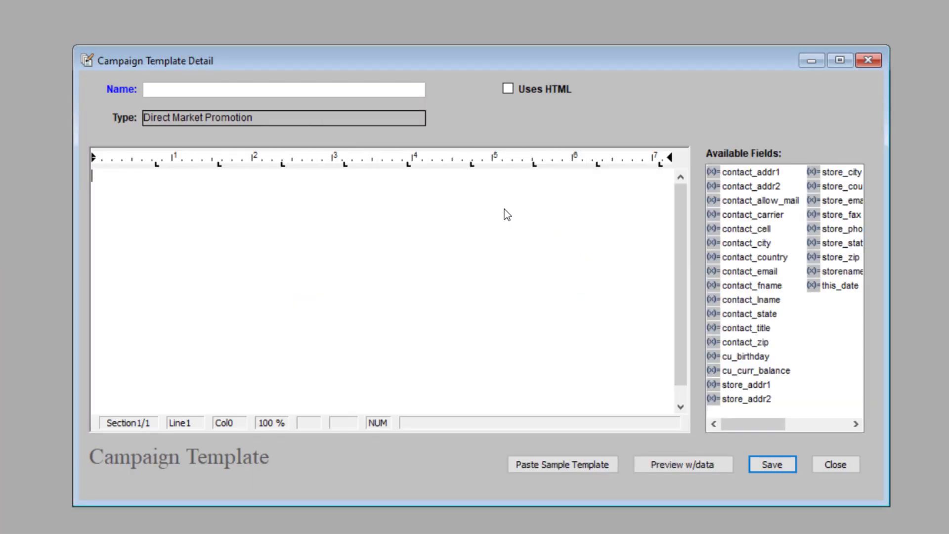
Write the template body as "Dear ,", a blank line and "Booklog Books is overjoyed to host Charles Wright".
{"action": "type", "text": "Dear ,"}
{"action": "key", "text": "Return"}
{"action": "key", "text": "Return"}
{"action": "type", "text": "Booklog"}
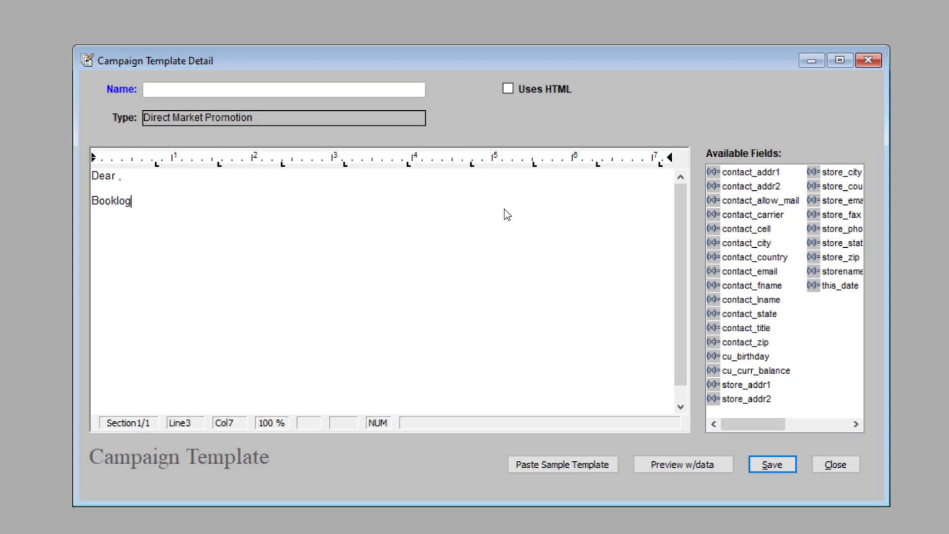
{"action": "type", "text": " Books is over "}
{"action": "type", "text": "oyed to"}
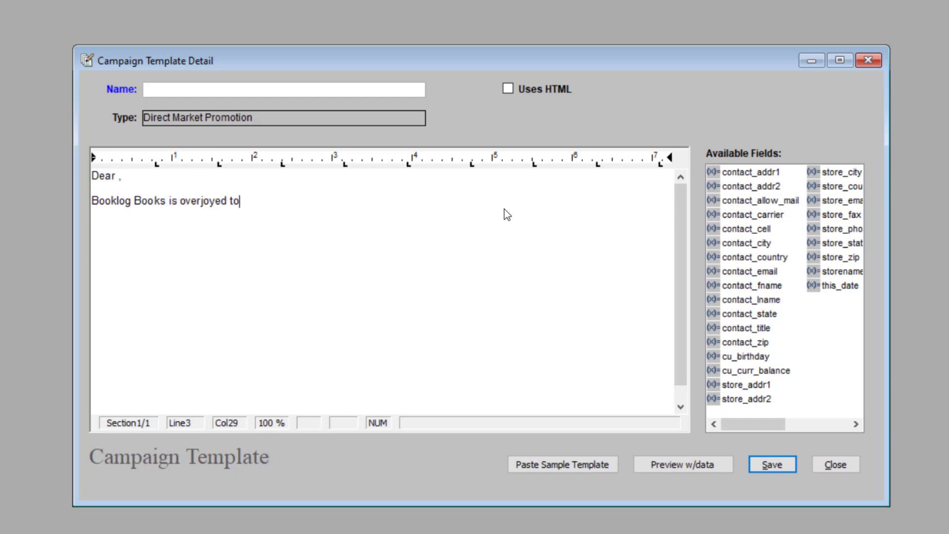
{"action": "type", "text": " host Charle"}
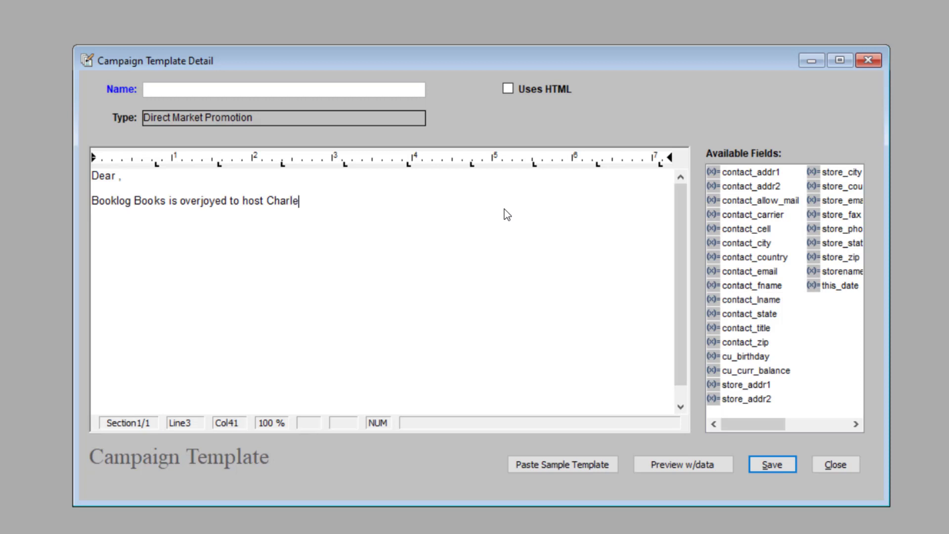
{"action": "type", "text": "s Wright"}
Insert the contact_fname field between "Dear" and the comma in the greeting line.
{"action": "left_click", "coordinate": [119, 180]}
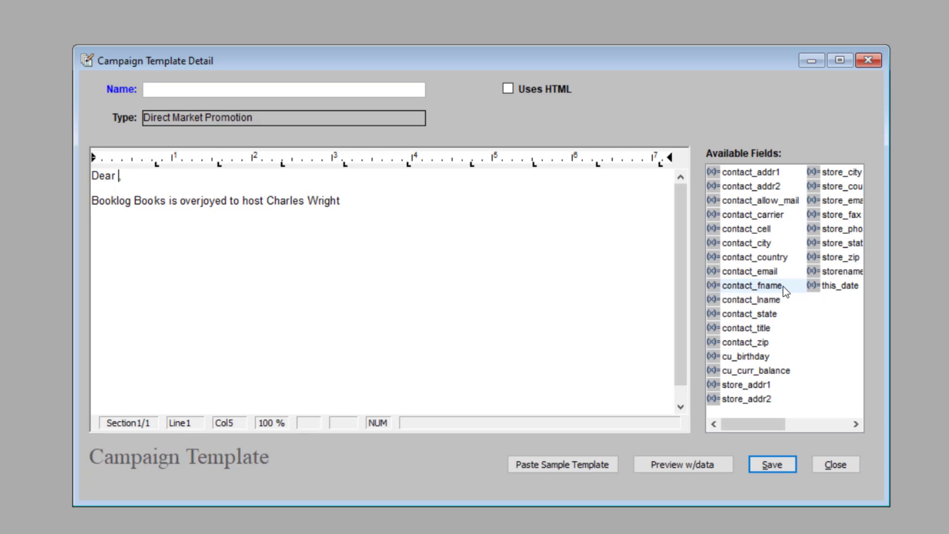
{"action": "left_click", "coordinate": [767, 285]}
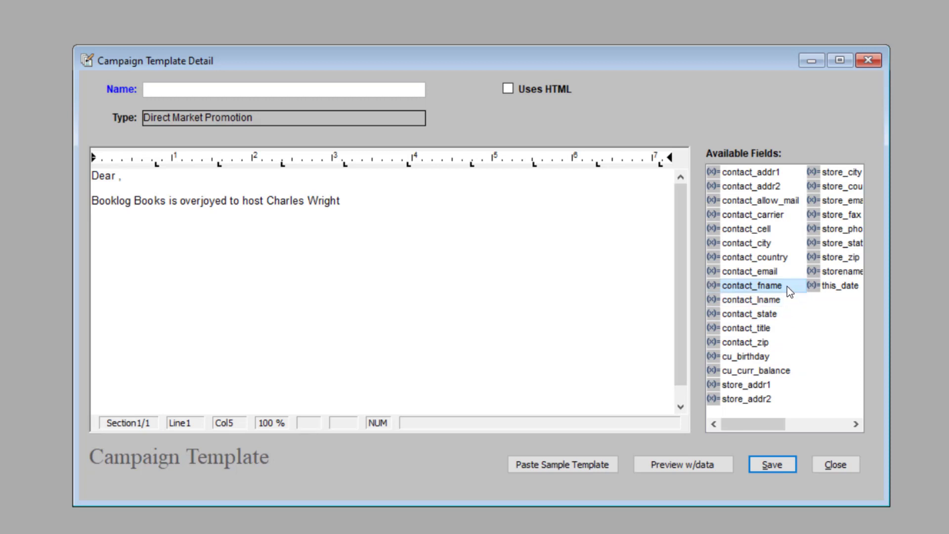
{"action": "left_click_drag", "start_coordinate": [787, 286], "coordinate": [133, 181]}
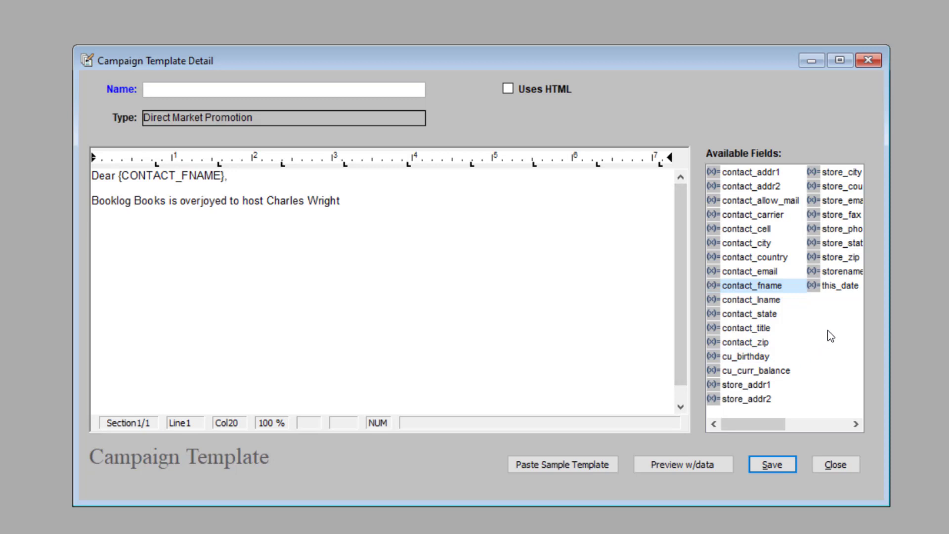
{"action": "left_click", "coordinate": [778, 355]}
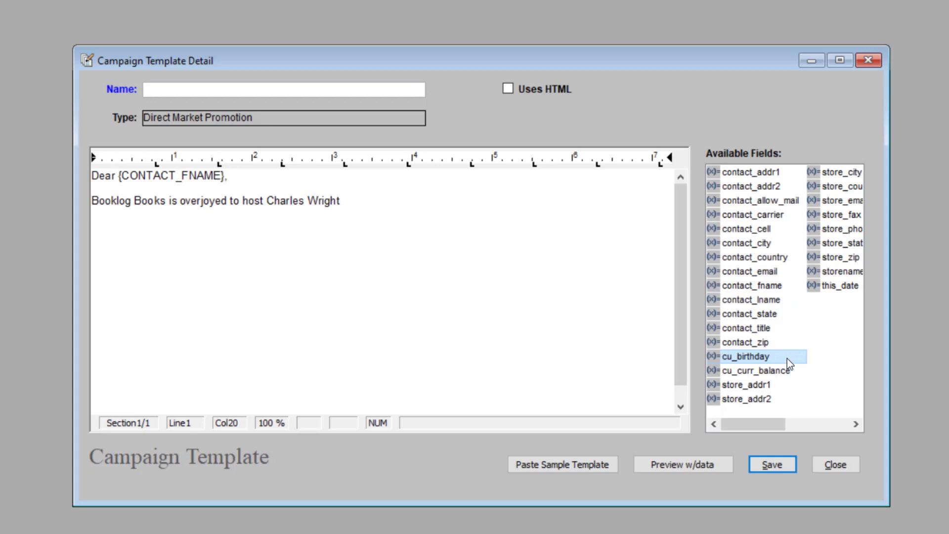
{"action": "left_click", "coordinate": [800, 374]}
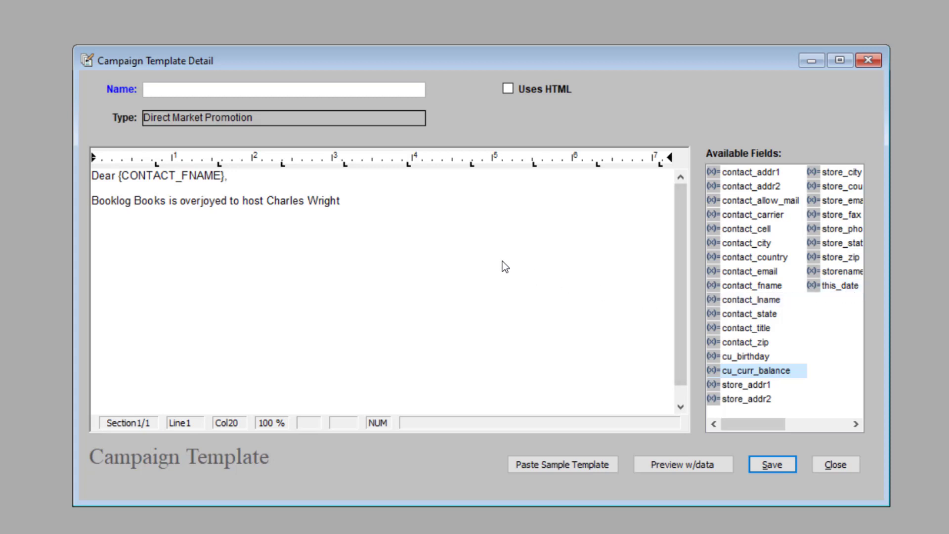
Name the campaign template "Author Reading Campaign".
{"action": "left_click", "coordinate": [298, 90]}
{"action": "type", "text": "Author reading C"}
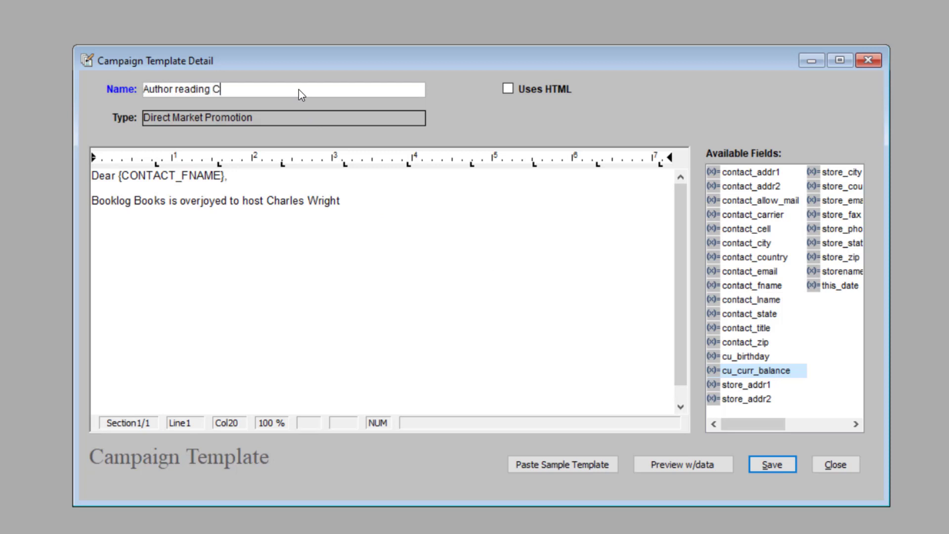
{"action": "type", "text": "ampaign"}
{"action": "left_click", "coordinate": [180, 92]}
{"action": "key", "text": "BackSpace"}
{"action": "type", "text": "R"}
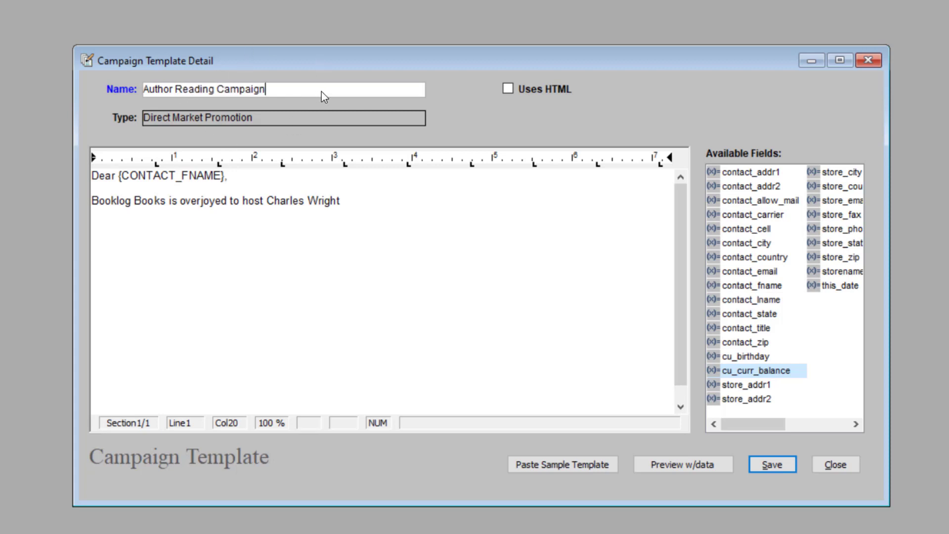
Replace "Author Reading" in the template name with "Charles Wright Reading".
{"action": "left_click", "coordinate": [215, 91]}
{"action": "left_click_drag", "start_coordinate": [173, 91], "coordinate": [63, 92]}
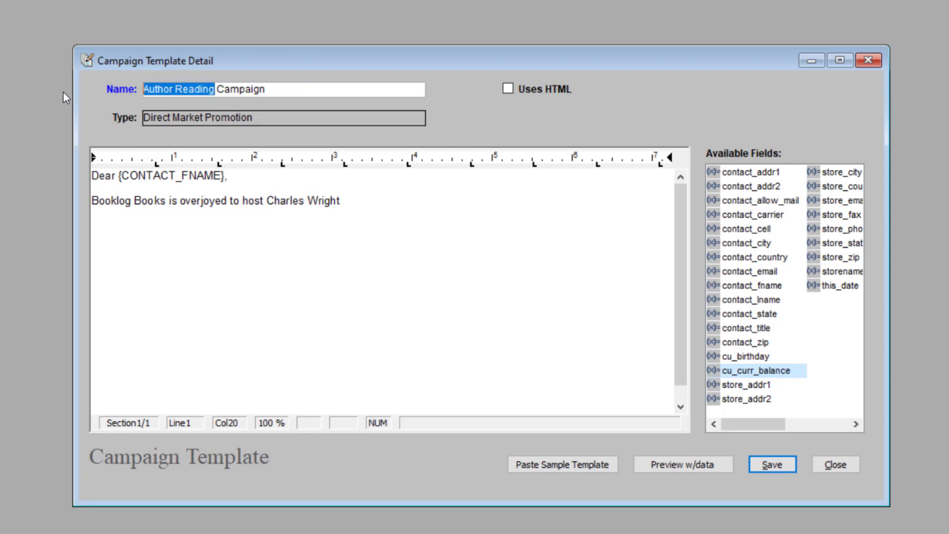
{"action": "type", "text": "Charles "}
{"action": "type", "text": "Wright Readi"}
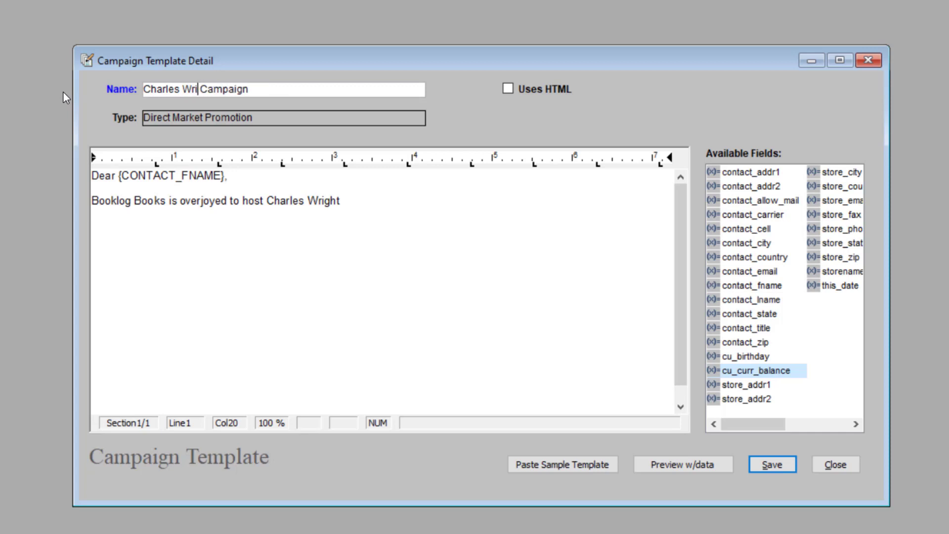
{"action": "type", "text": "ng"}
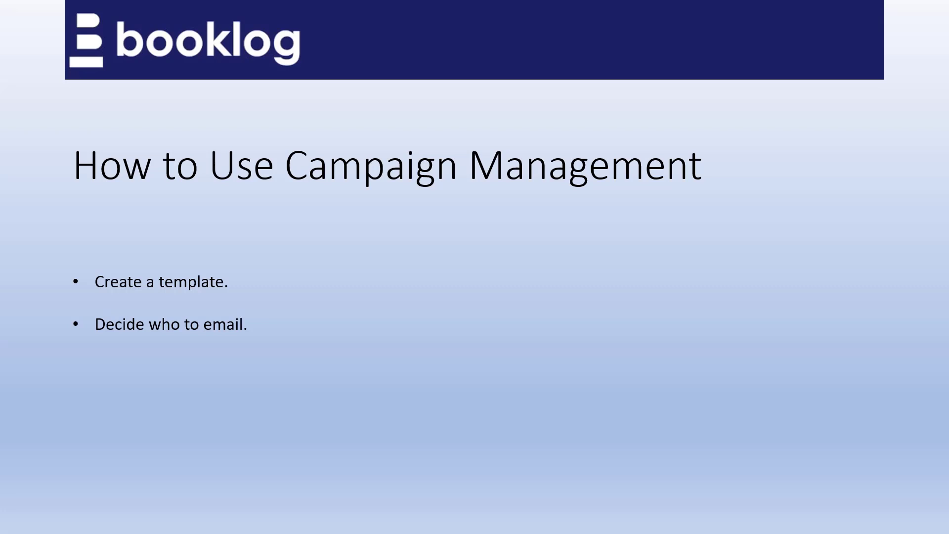
{"action": "key", "text": "Right"}
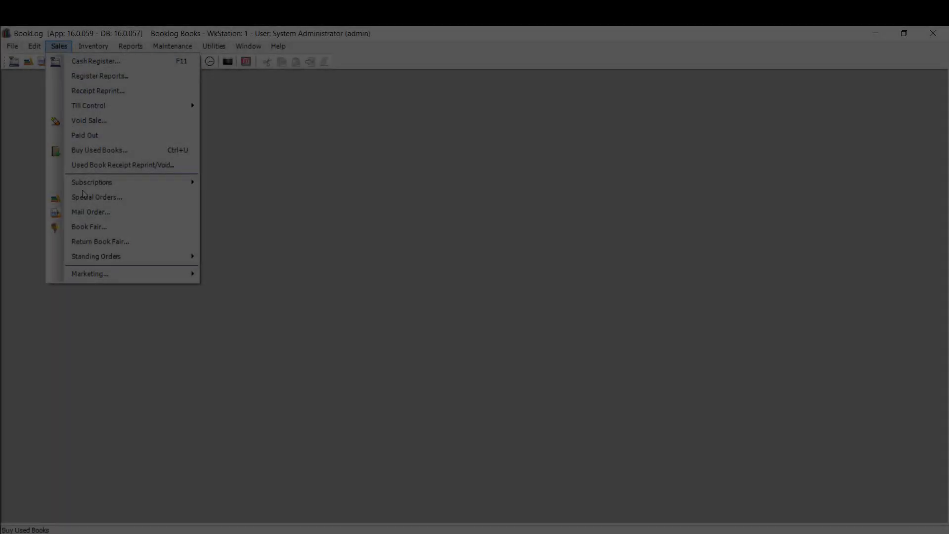
{"action": "mouse_move", "coordinate": [179, 280]}
{"action": "mouse_move", "coordinate": [242, 292]}
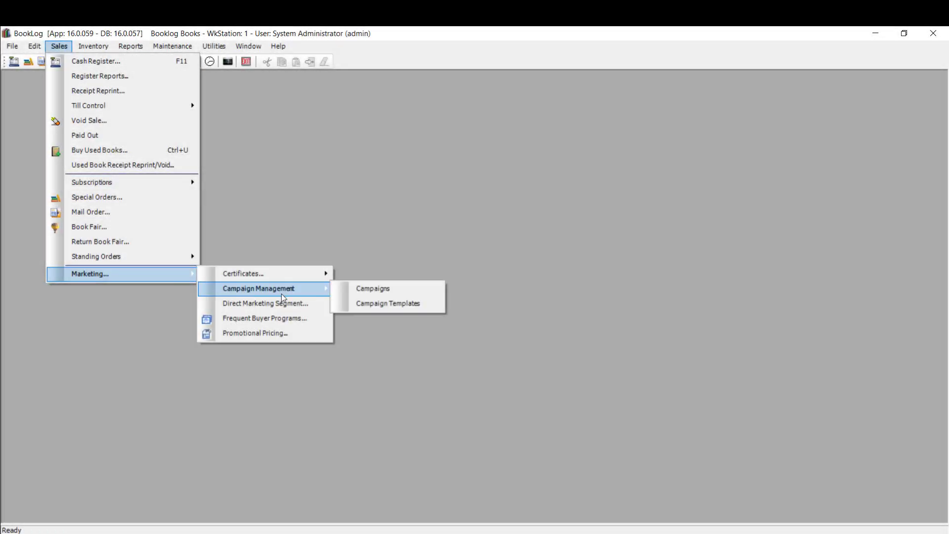
{"action": "left_click", "coordinate": [398, 294]}
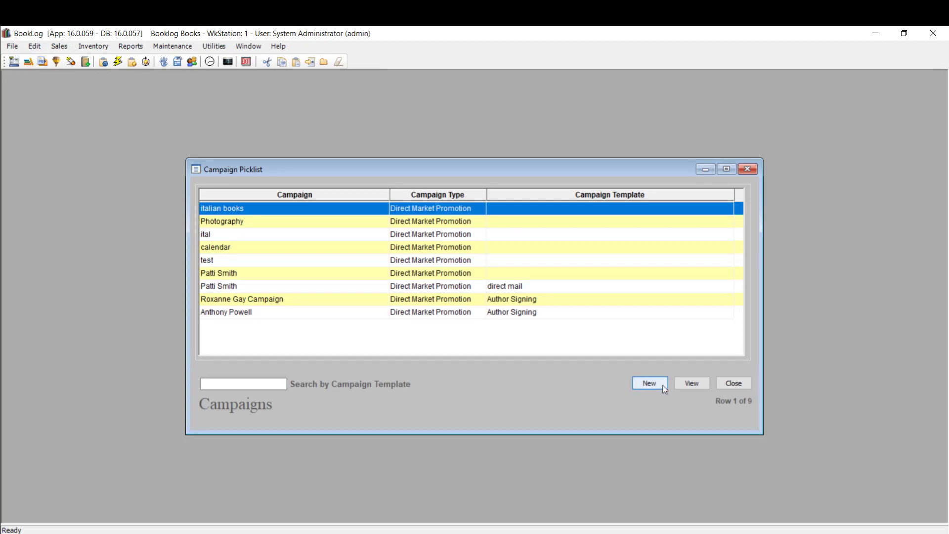
{"action": "left_click", "coordinate": [648, 384]}
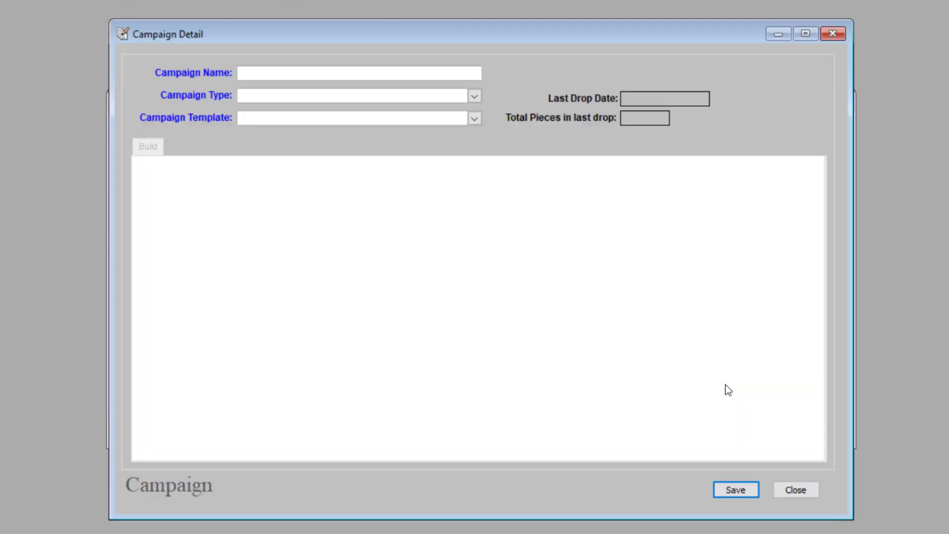
{"action": "left_click", "coordinate": [453, 73]}
{"action": "type", "text": "Charl"}
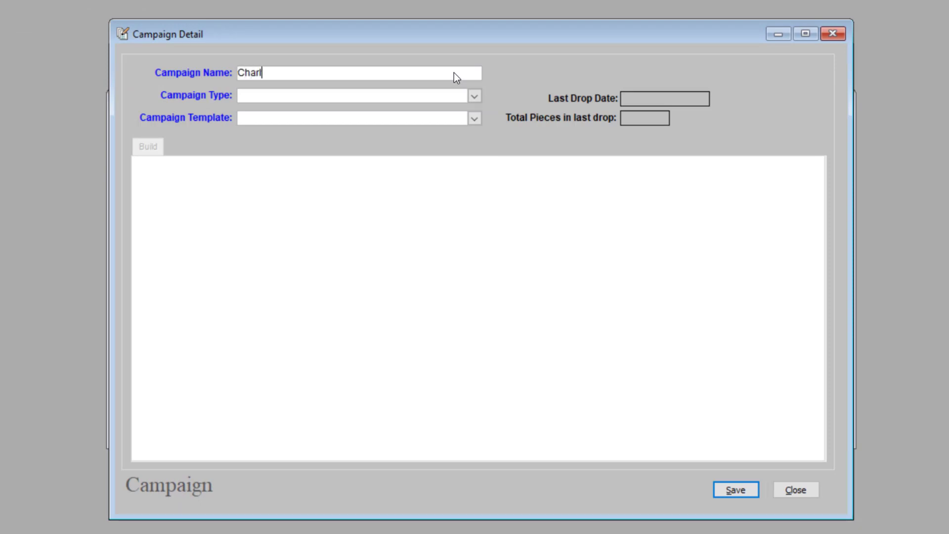
{"action": "type", "text": "es Wright reading"}
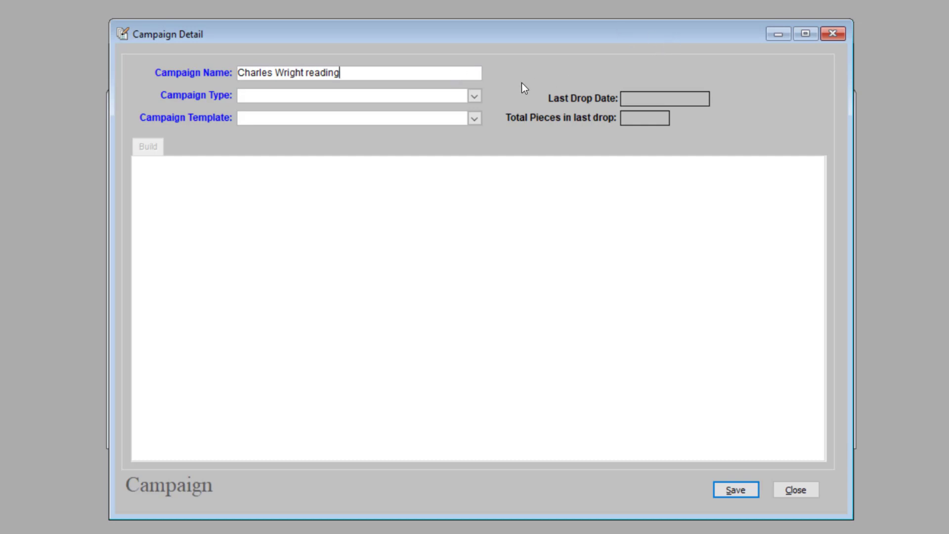
Set the campaign type to Direct Market Promotion and the template to Charles Wright Reading Campaign.
{"action": "left_click", "coordinate": [474, 96]}
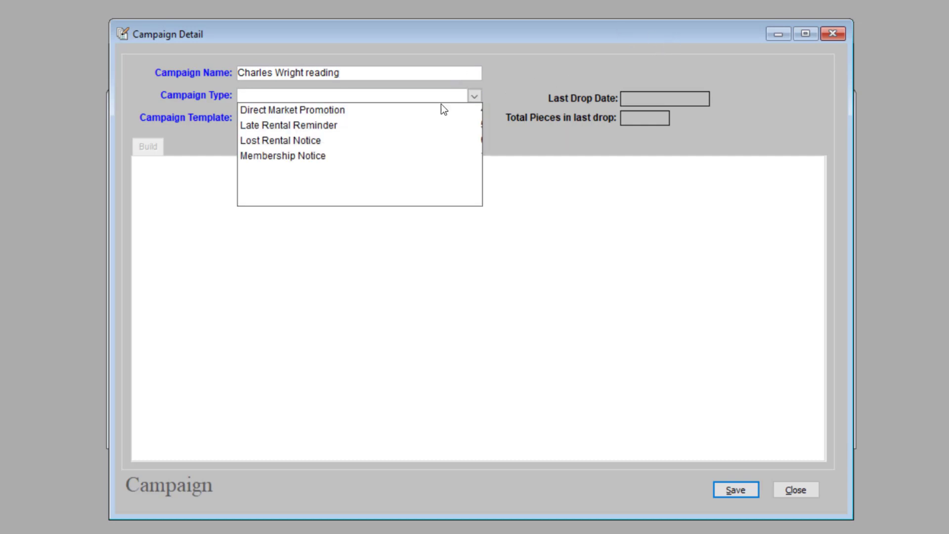
{"action": "left_click", "coordinate": [363, 114]}
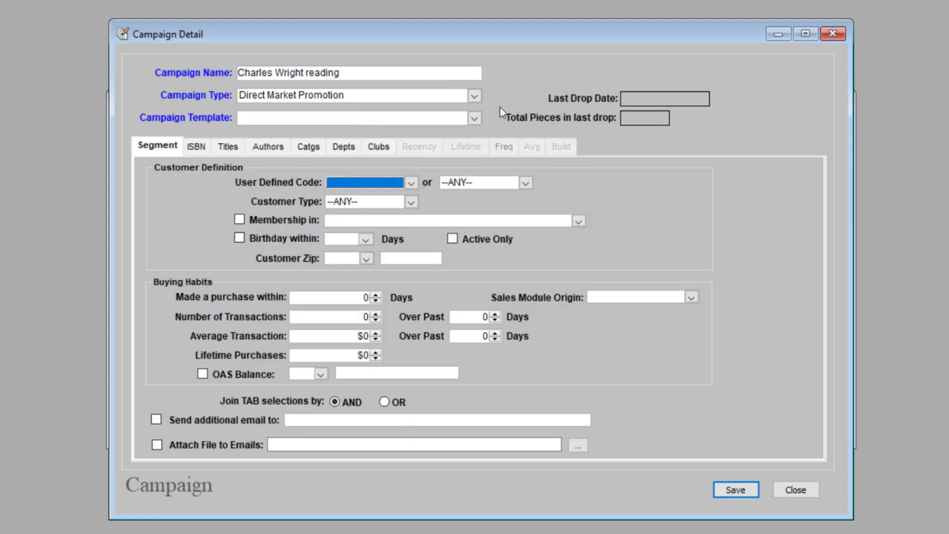
{"action": "left_click", "coordinate": [474, 119]}
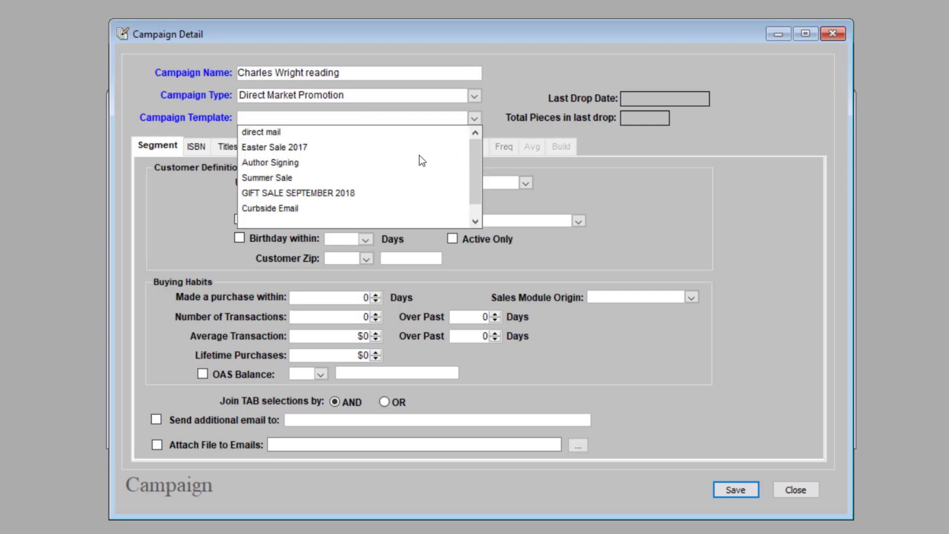
{"action": "scroll", "coordinate": [408, 167], "scroll_direction": "down", "scroll_amount": 1}
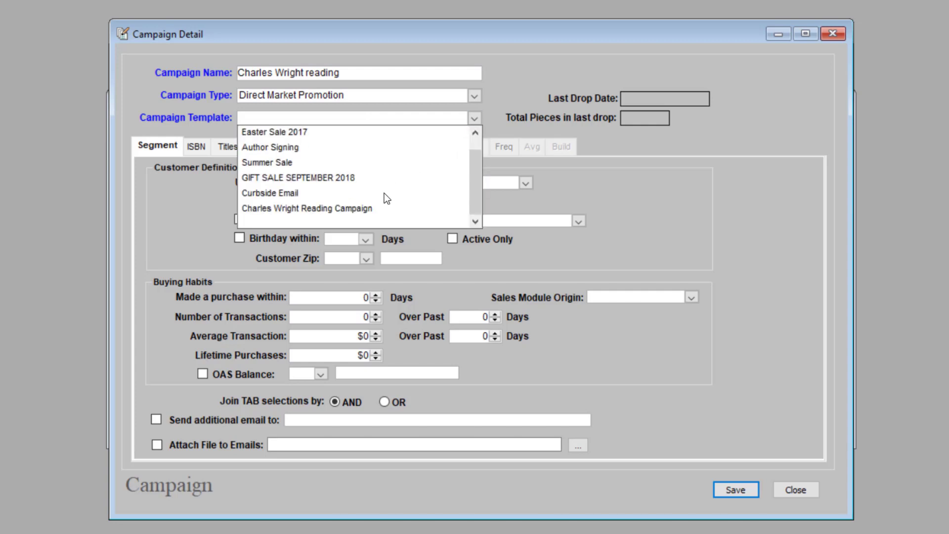
{"action": "left_click", "coordinate": [365, 209]}
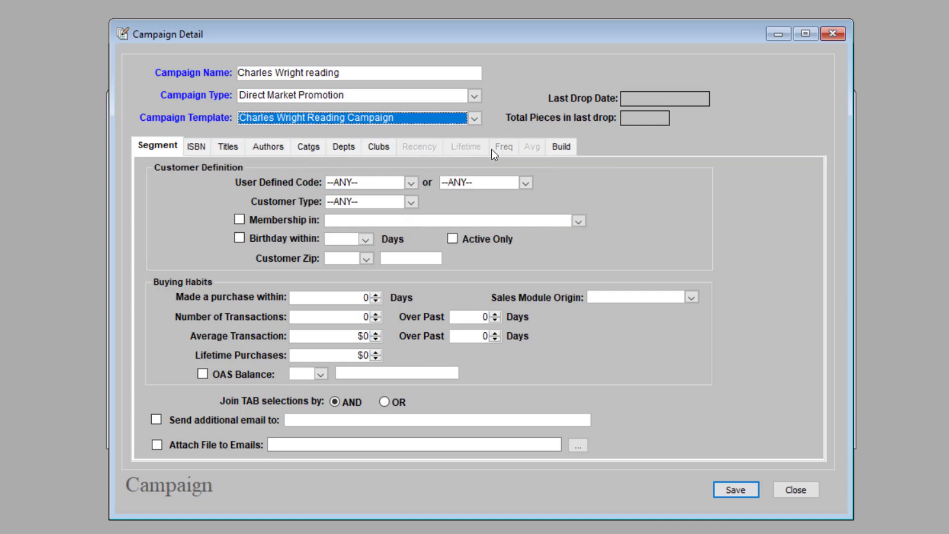
Build the campaign email, read through its merged text and check the greeting for the first five recipients.
{"action": "left_click", "coordinate": [557, 149]}
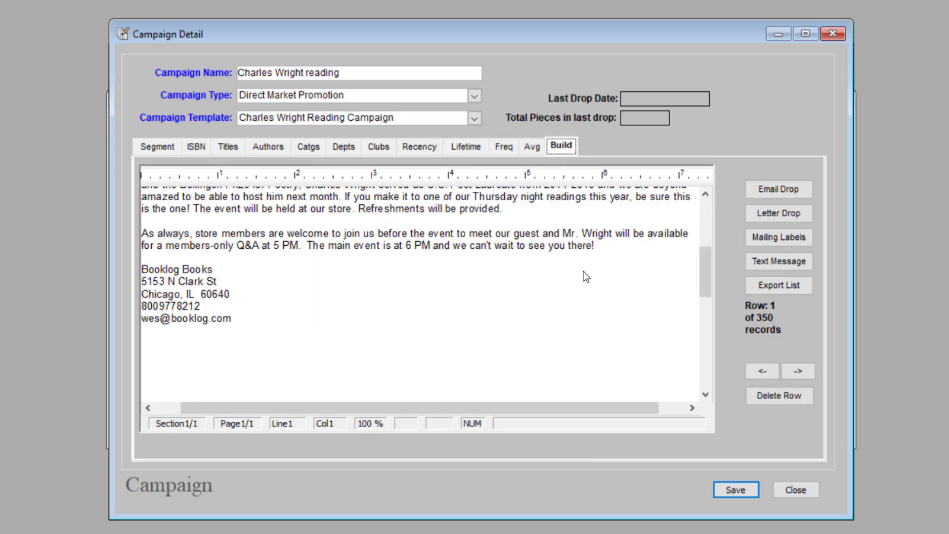
{"action": "scroll", "coordinate": [583, 271], "scroll_direction": "up", "scroll_amount": 4}
{"action": "scroll", "coordinate": [583, 270], "scroll_direction": "down", "scroll_amount": 2}
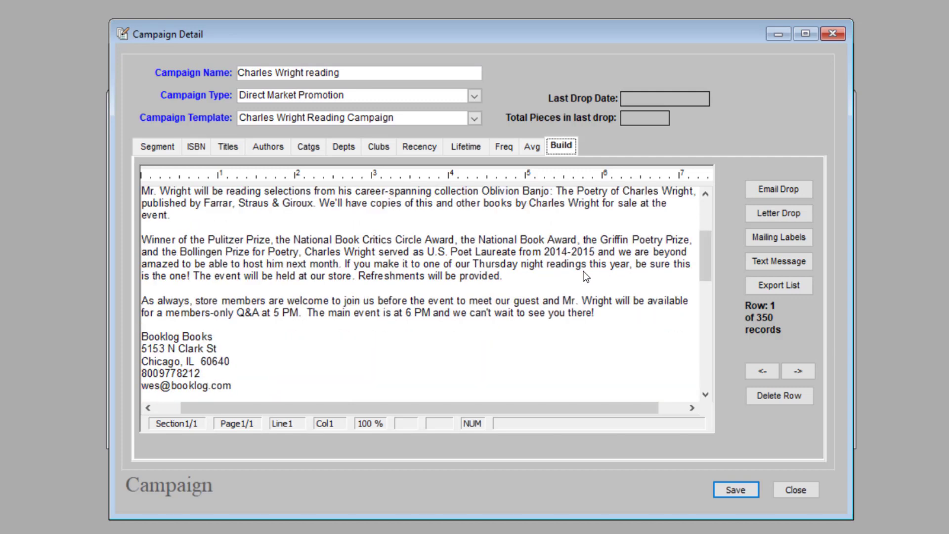
{"action": "scroll", "coordinate": [586, 277], "scroll_direction": "down", "scroll_amount": 2}
{"action": "scroll", "coordinate": [583, 272], "scroll_direction": "up", "scroll_amount": 2}
{"action": "scroll", "coordinate": [600, 341], "scroll_direction": "up", "scroll_amount": 2}
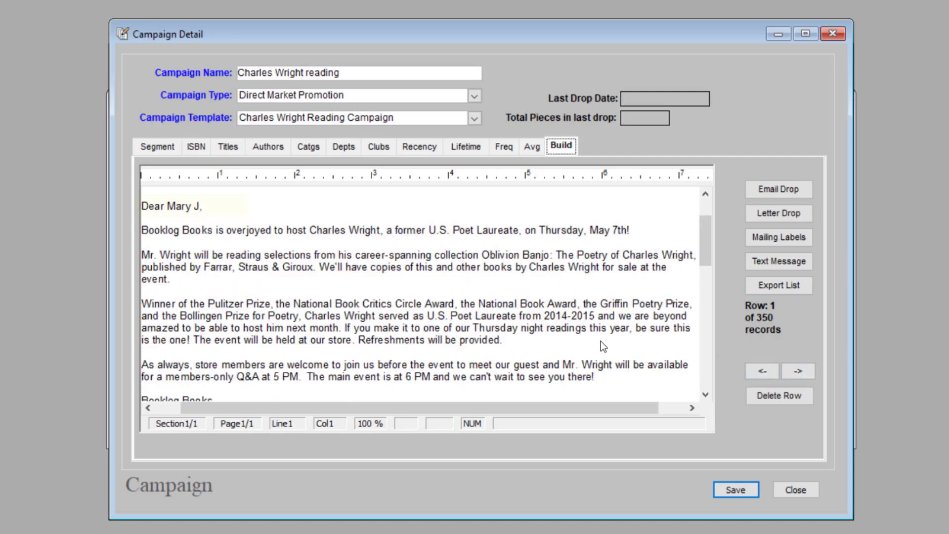
{"action": "left_click", "coordinate": [794, 371]}
{"action": "left_click", "coordinate": [794, 372]}
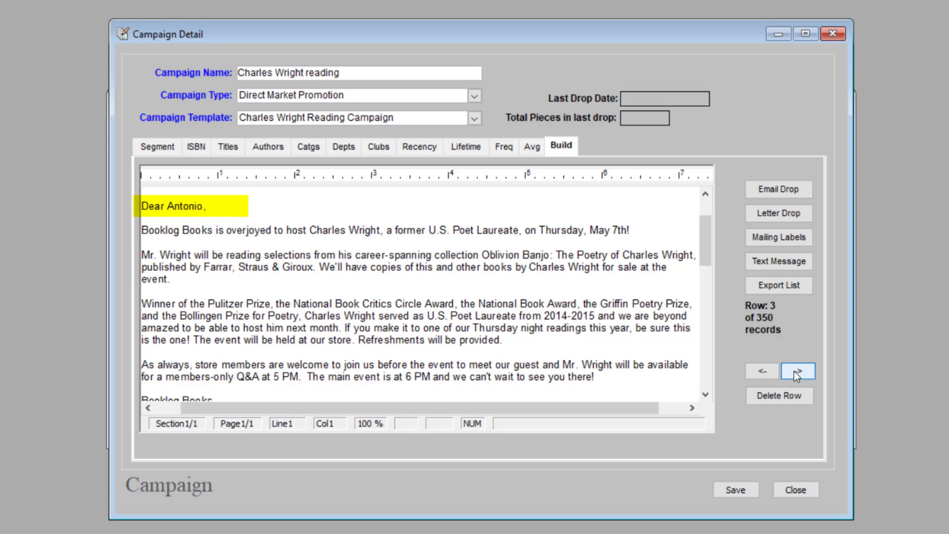
{"action": "left_click", "coordinate": [793, 372]}
{"action": "left_click", "coordinate": [794, 371]}
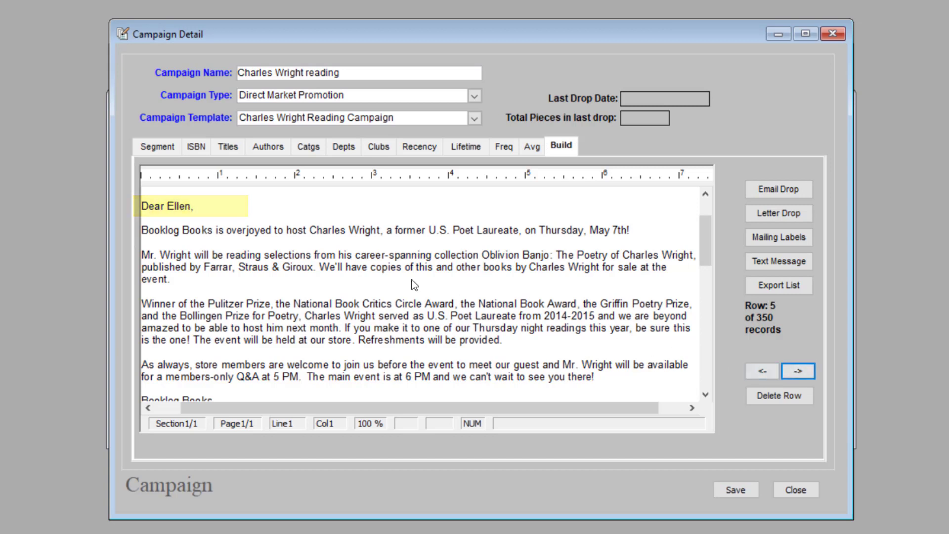
Return to the segment criteria and review the choices for Birthday within and the Customer Zip comparison.
{"action": "left_click", "coordinate": [156, 146]}
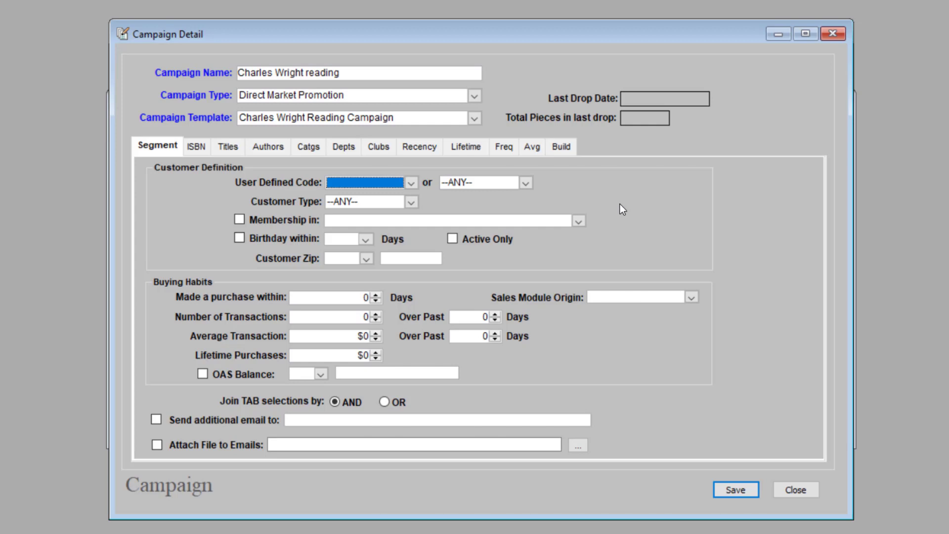
{"action": "left_click", "coordinate": [364, 239]}
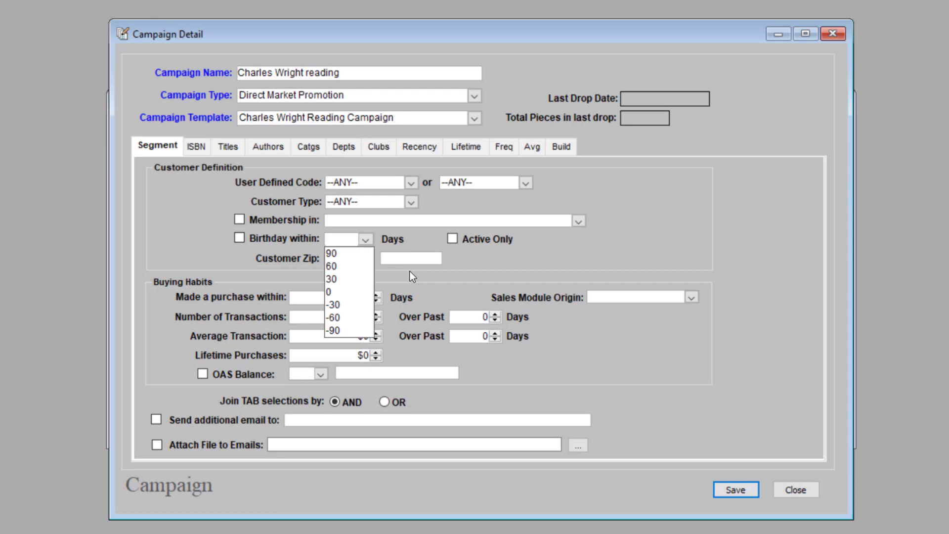
{"action": "left_click", "coordinate": [496, 262]}
{"action": "left_click", "coordinate": [368, 259]}
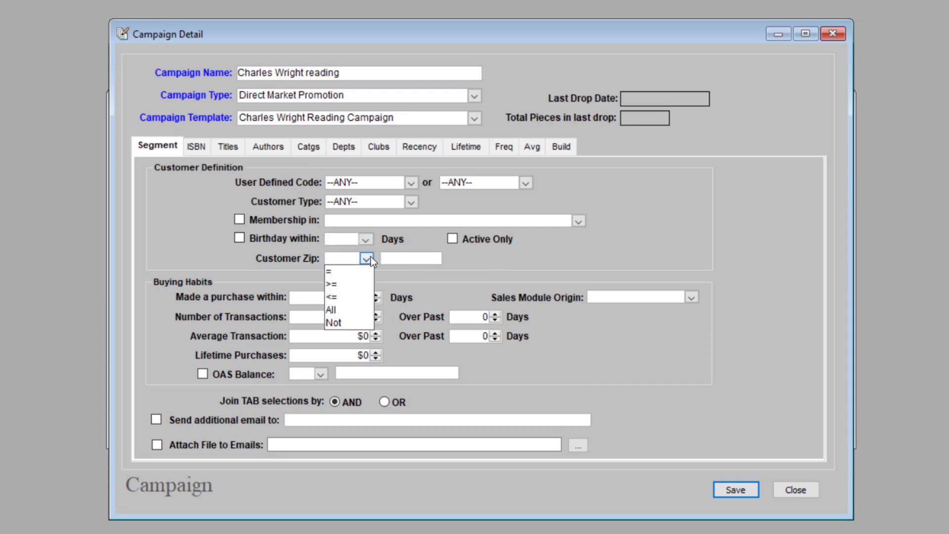
{"action": "left_click", "coordinate": [428, 257]}
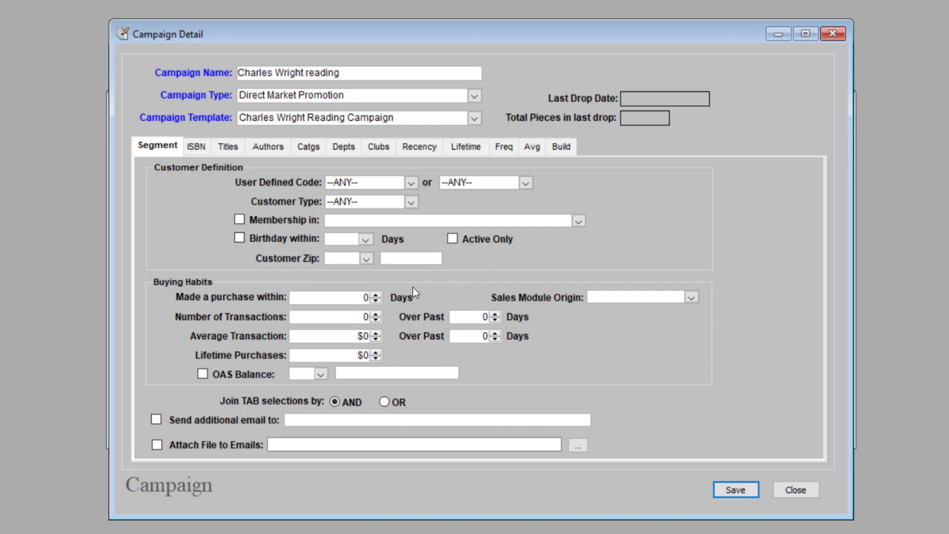
Limit the segment to customers who made a purchase within 365 days and check the OAS Balance comparison options.
{"action": "left_click", "coordinate": [364, 298]}
{"action": "type", "text": "365"}
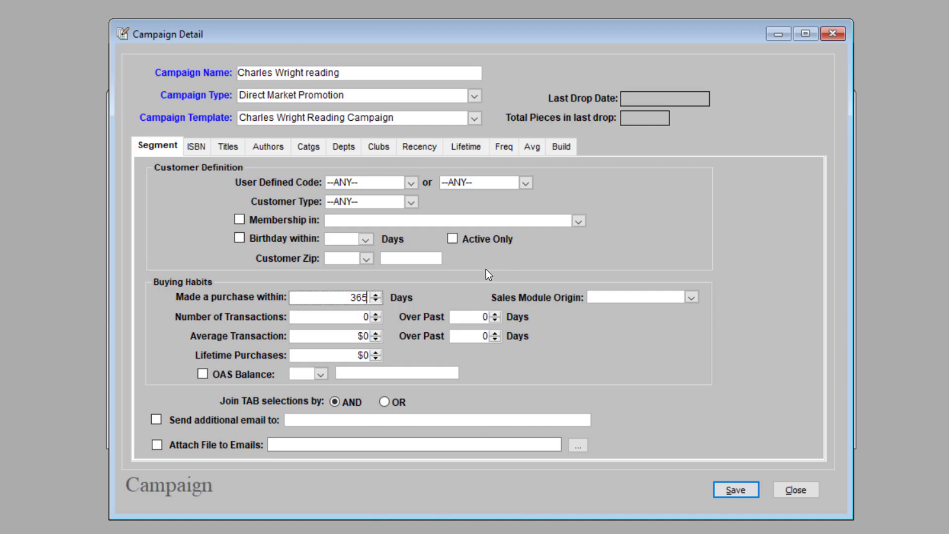
{"action": "left_click", "coordinate": [352, 341]}
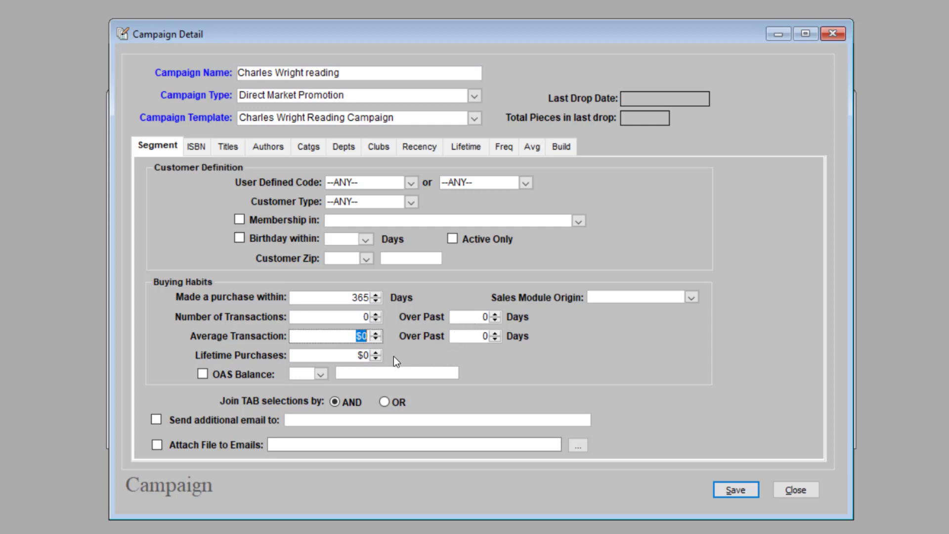
{"action": "left_click", "coordinate": [321, 374]}
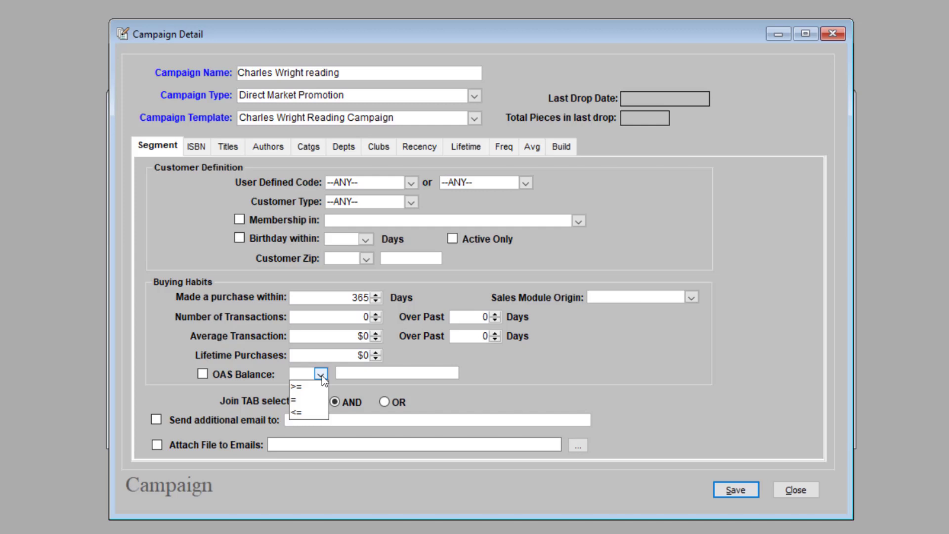
{"action": "left_click", "coordinate": [490, 359]}
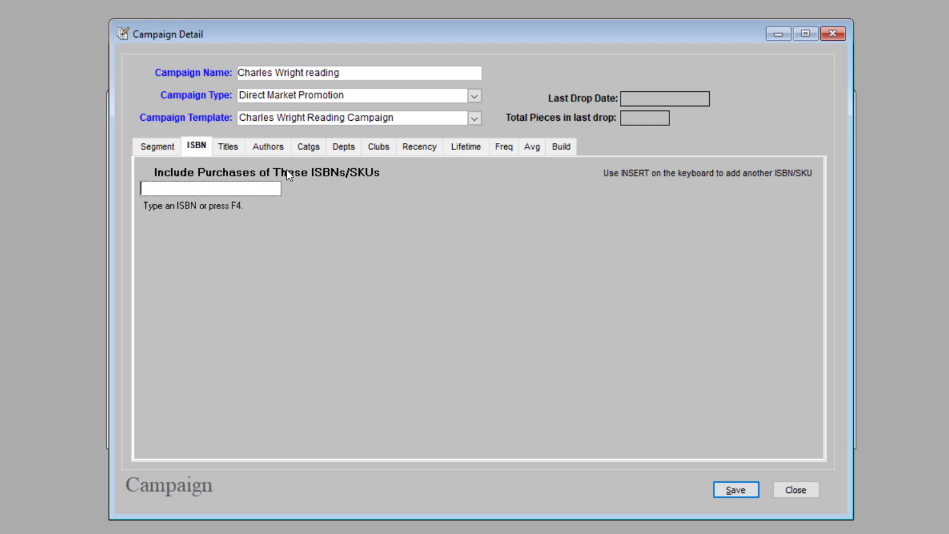
Search the inventory for author "wright, ch" and include purchases of WRIGHT, CHARLES in the campaign's author criteria.
{"action": "left_click", "coordinate": [280, 151]}
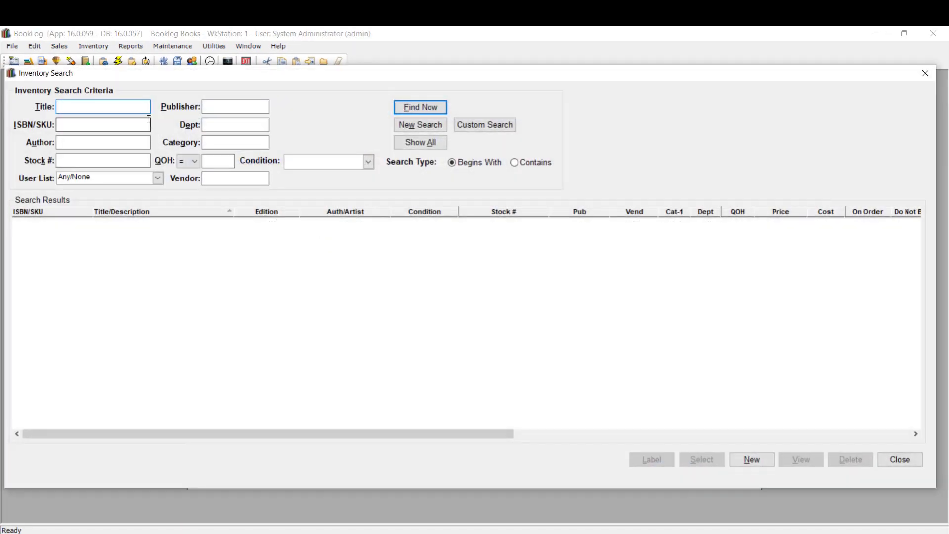
{"action": "left_click", "coordinate": [128, 143]}
{"action": "type", "text": "wr"}
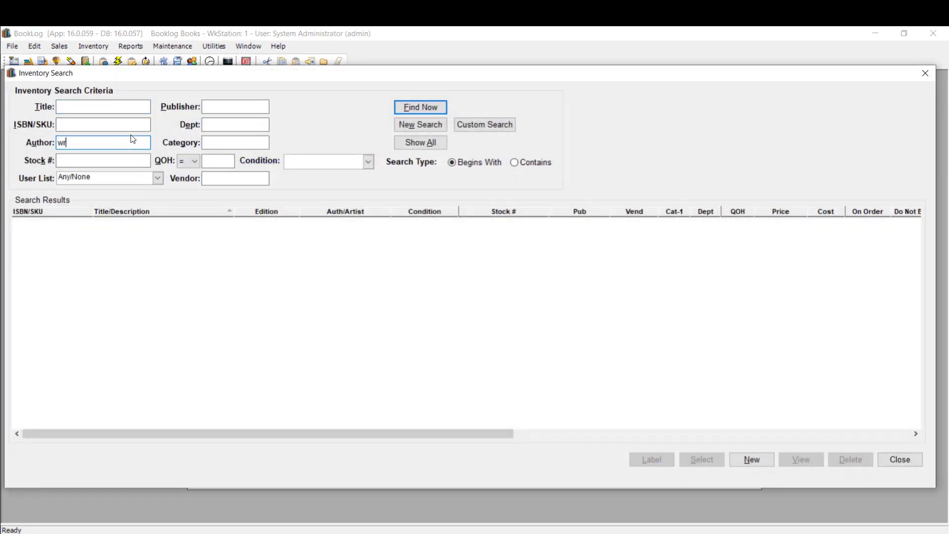
{"action": "type", "text": "ight, ch"}
{"action": "key", "text": "Return"}
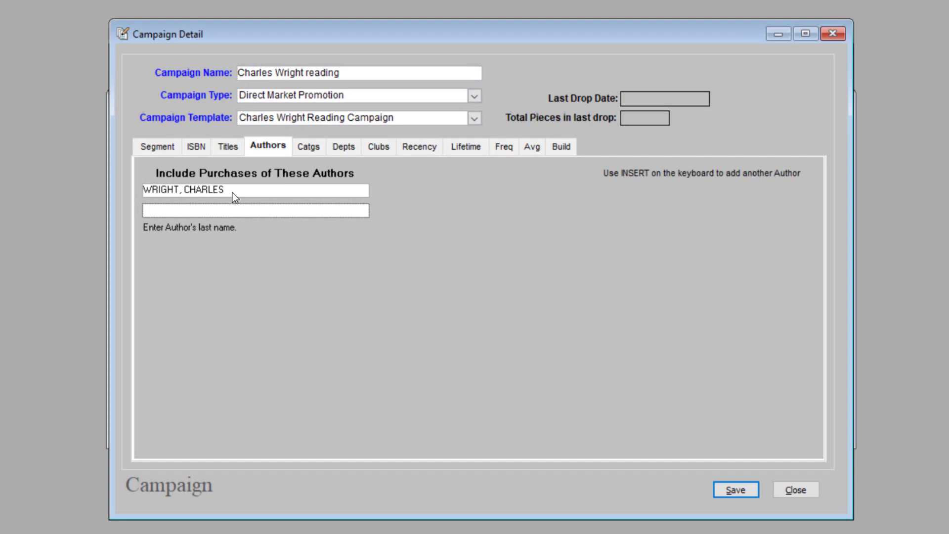
Browse the category criteria down to Poetry, and select the Books department in the department criteria.
{"action": "left_click", "coordinate": [311, 149]}
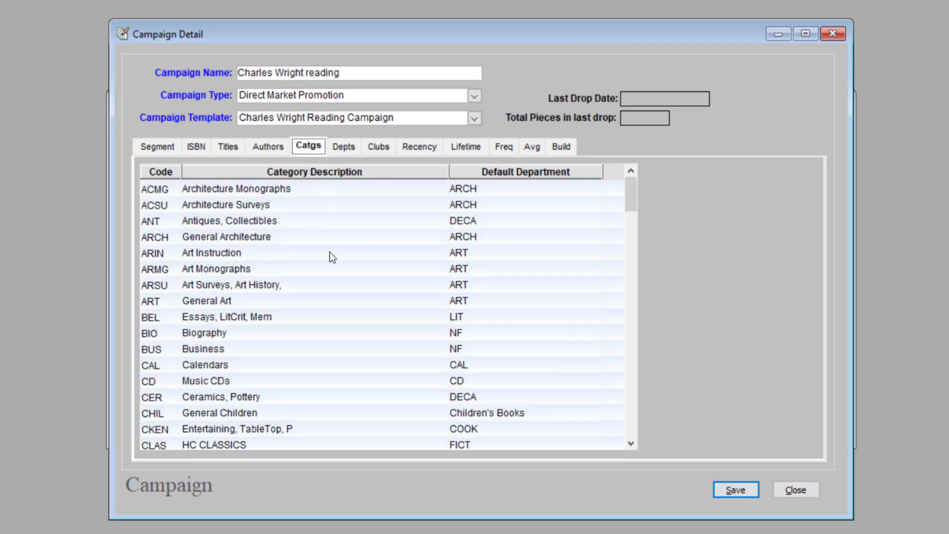
{"action": "scroll", "coordinate": [335, 296], "scroll_direction": "down", "scroll_amount": 4}
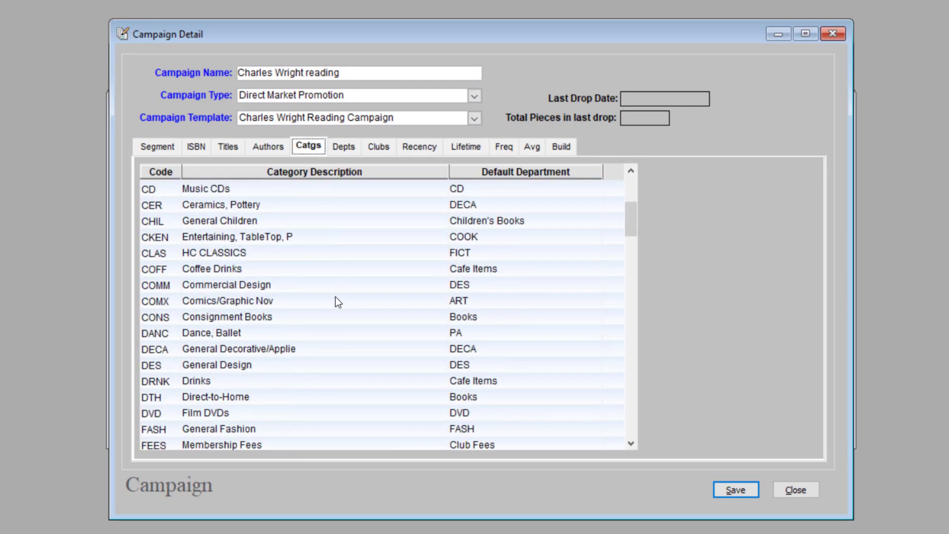
{"action": "scroll", "coordinate": [335, 296], "scroll_direction": "down", "scroll_amount": 12}
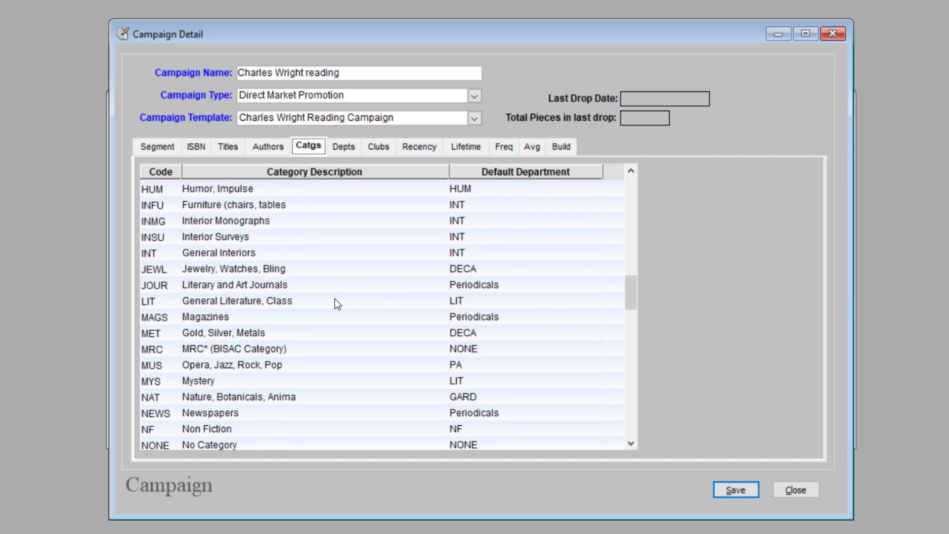
{"action": "scroll", "coordinate": [334, 298], "scroll_direction": "down", "scroll_amount": 5}
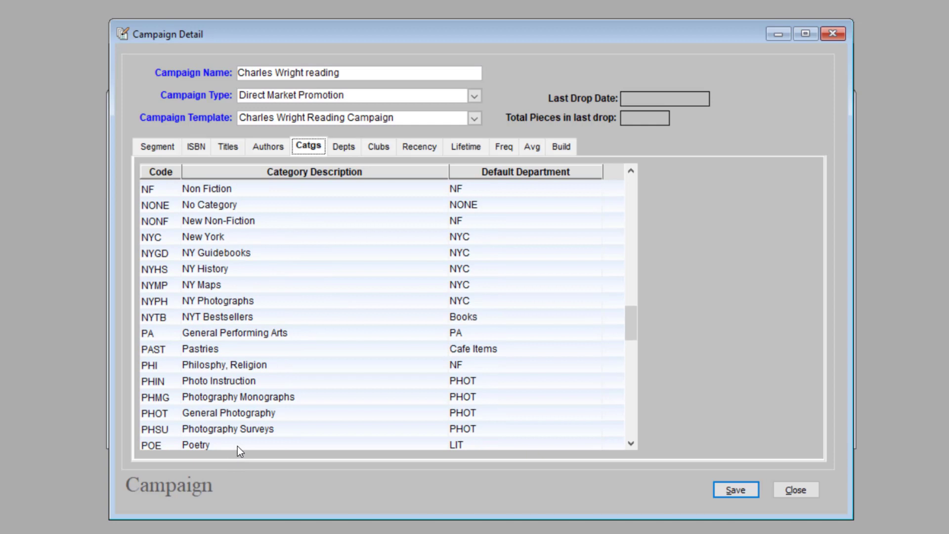
{"action": "left_click", "coordinate": [346, 147]}
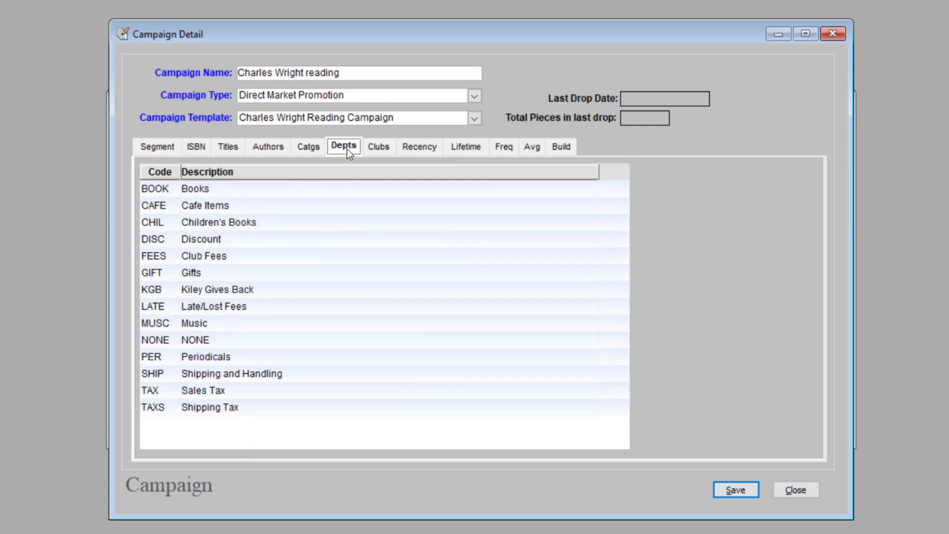
{"action": "left_click", "coordinate": [274, 193]}
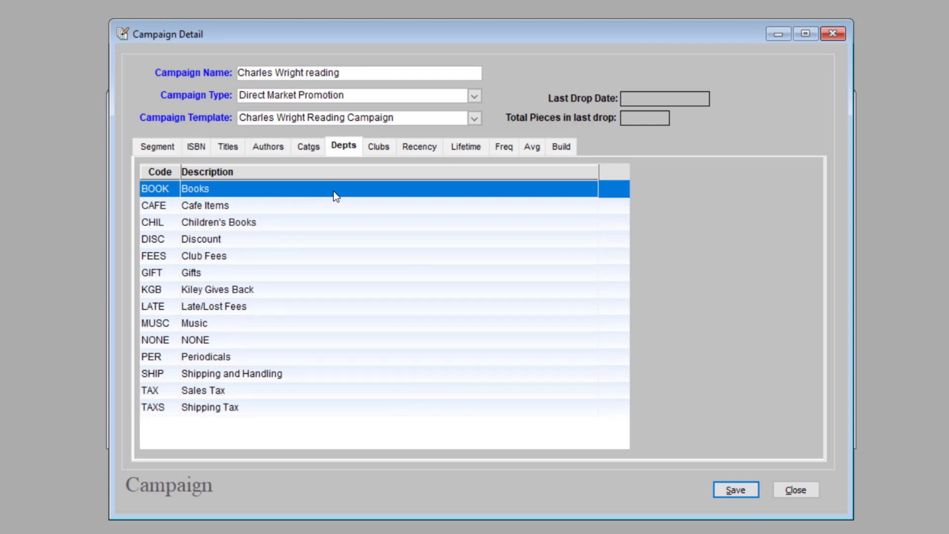
Set the campaign's criteria tabs to be joined by OR in the segment settings.
{"action": "left_click", "coordinate": [161, 149]}
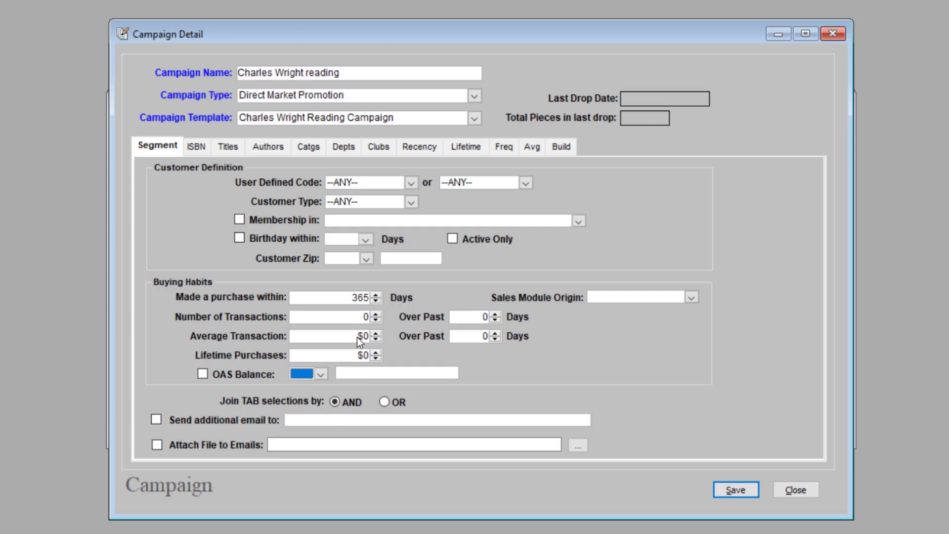
{"action": "left_click", "coordinate": [384, 401]}
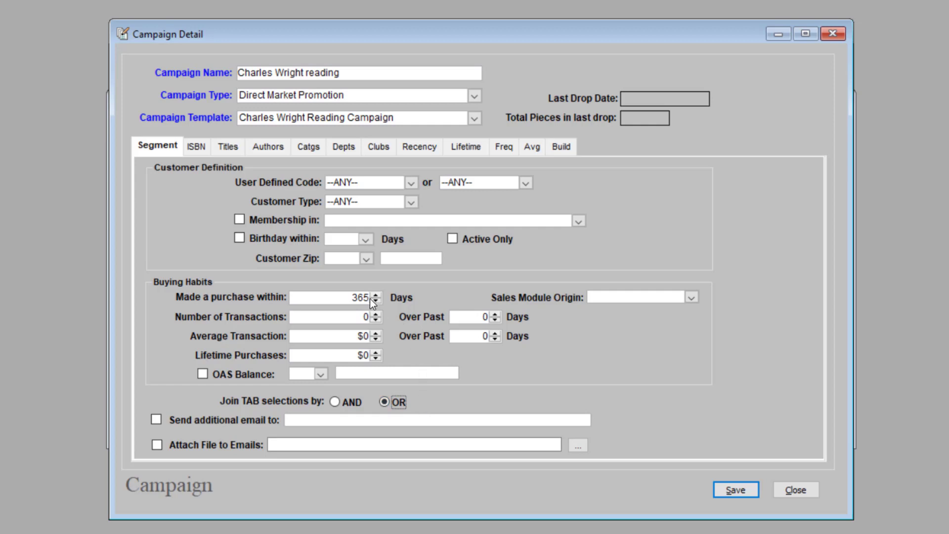
Recheck the author and segment criteria, and select Book Club, Books & Gifts Club and Coffee & Book Club in the clubs criteria.
{"action": "left_click", "coordinate": [275, 145]}
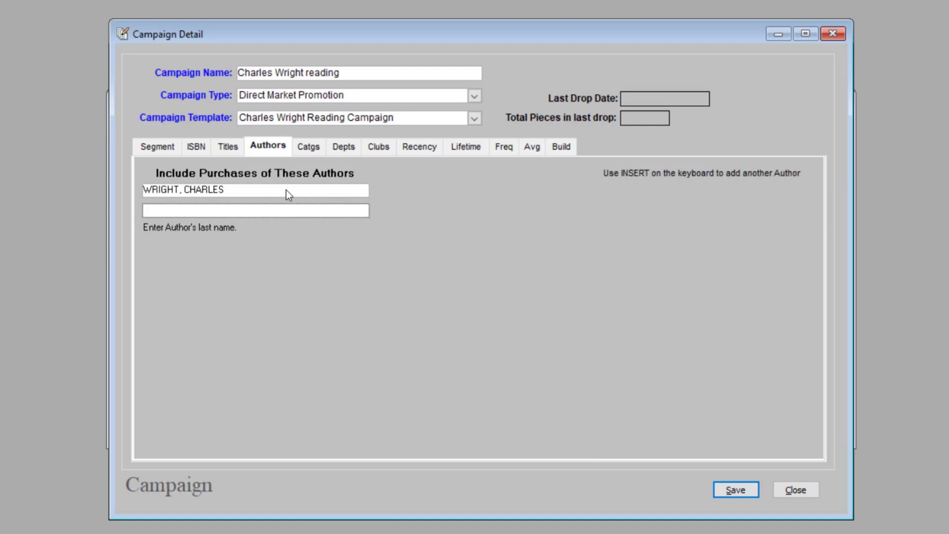
{"action": "left_click", "coordinate": [159, 147]}
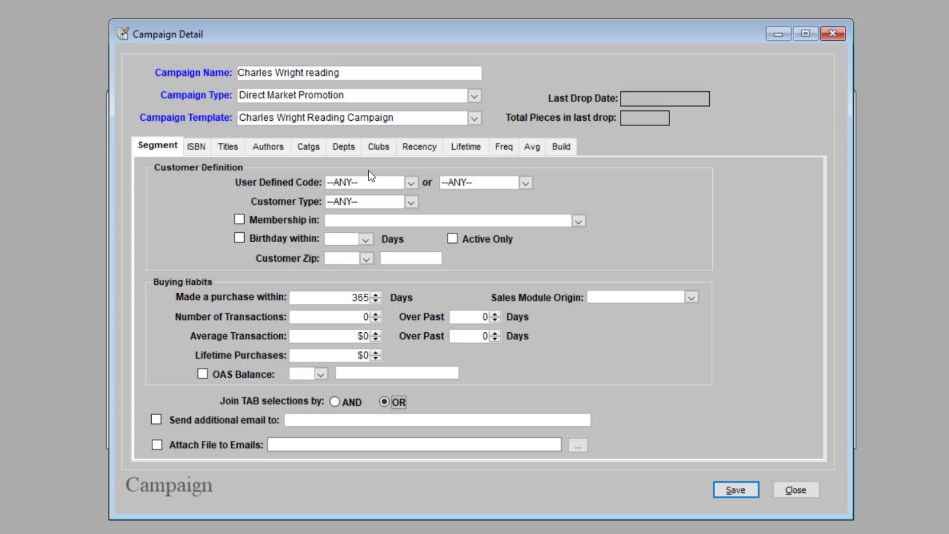
{"action": "left_click", "coordinate": [391, 148]}
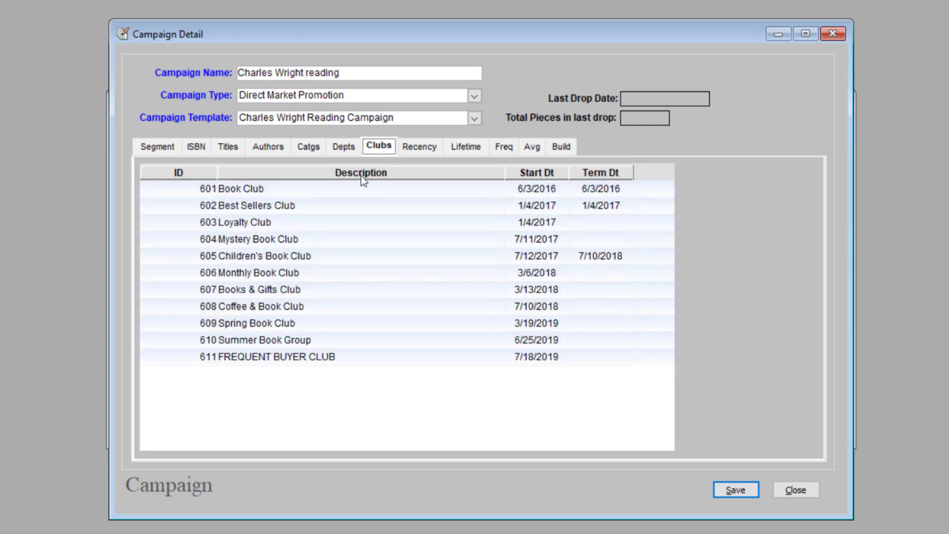
{"action": "left_click", "coordinate": [330, 188]}
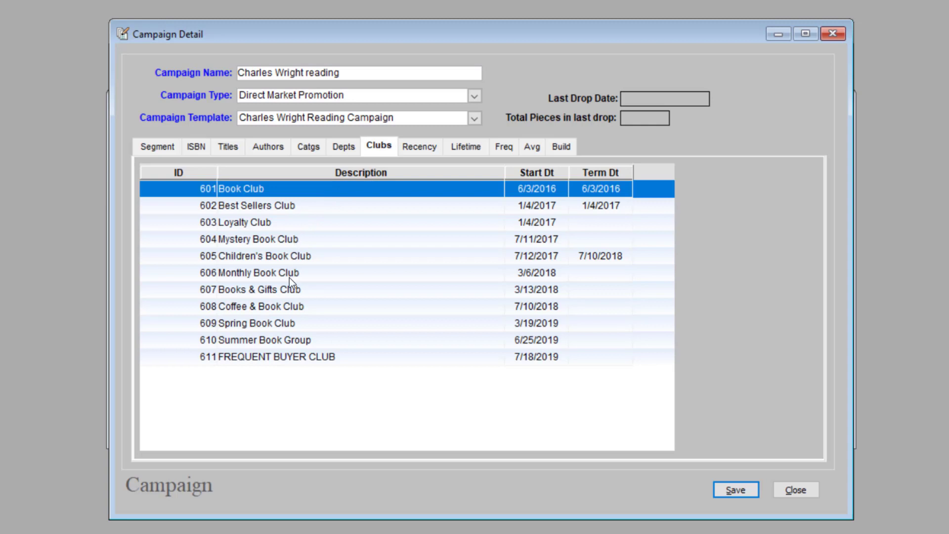
{"action": "left_click", "coordinate": [282, 307], "text": "ctrl"}
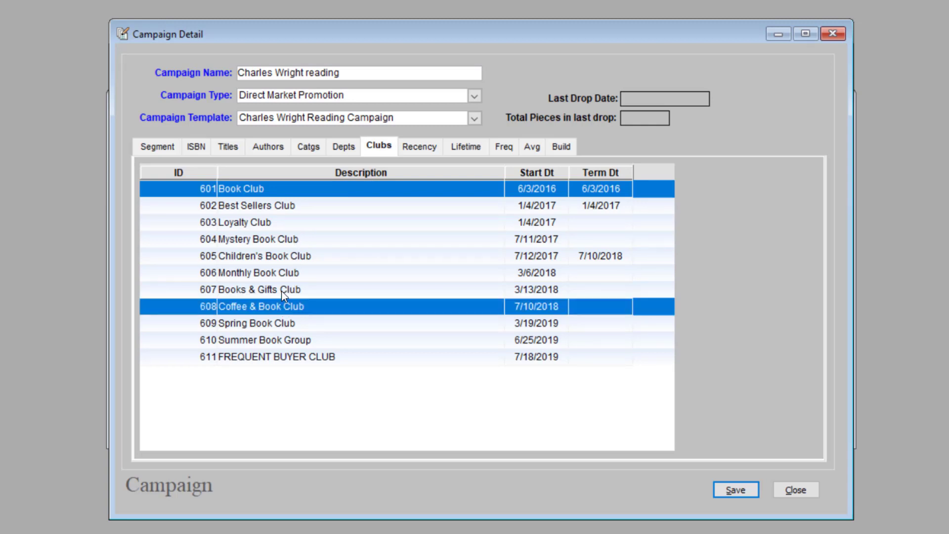
{"action": "left_click", "coordinate": [281, 290], "text": "ctrl"}
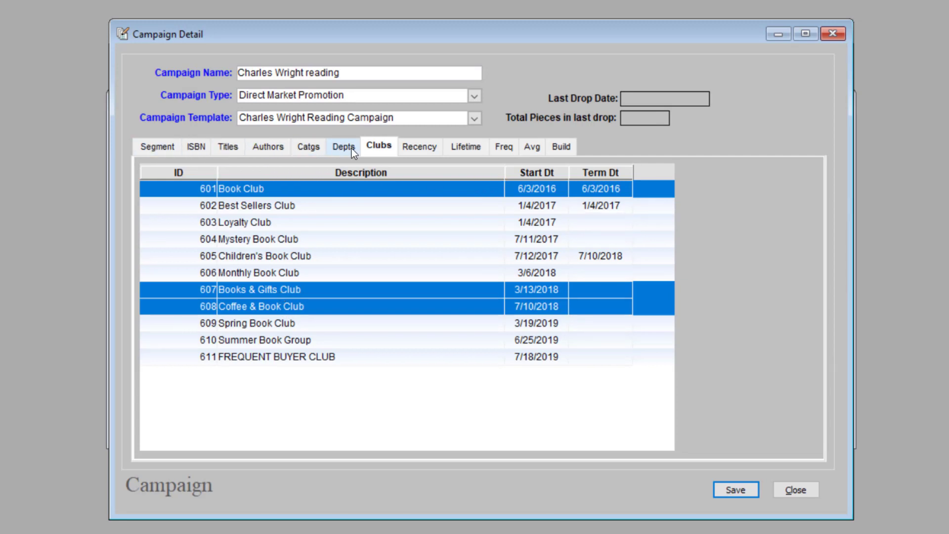
Build the campaign and review the generated customer letters from the first record through the sixth.
{"action": "left_click", "coordinate": [565, 153]}
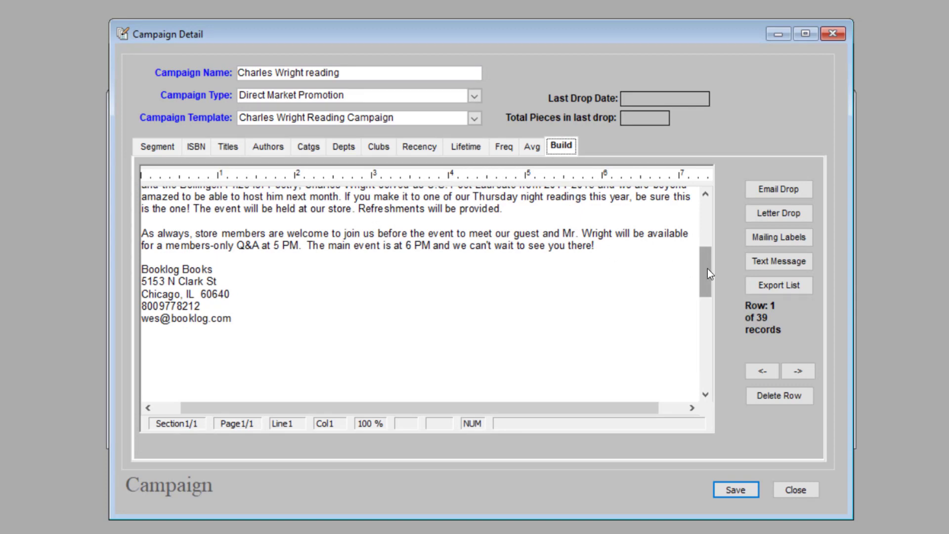
{"action": "left_click_drag", "start_coordinate": [707, 268], "coordinate": [698, 214]}
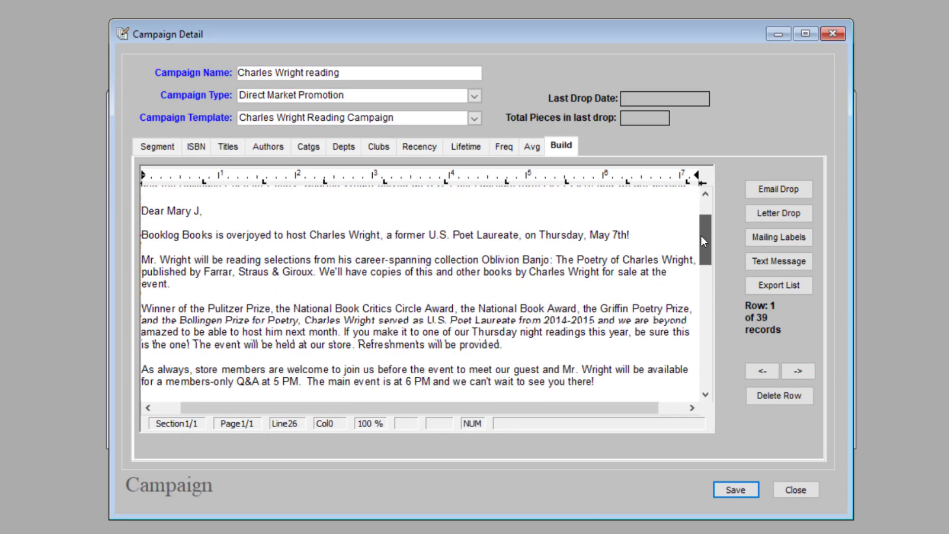
{"action": "left_click", "coordinate": [803, 373]}
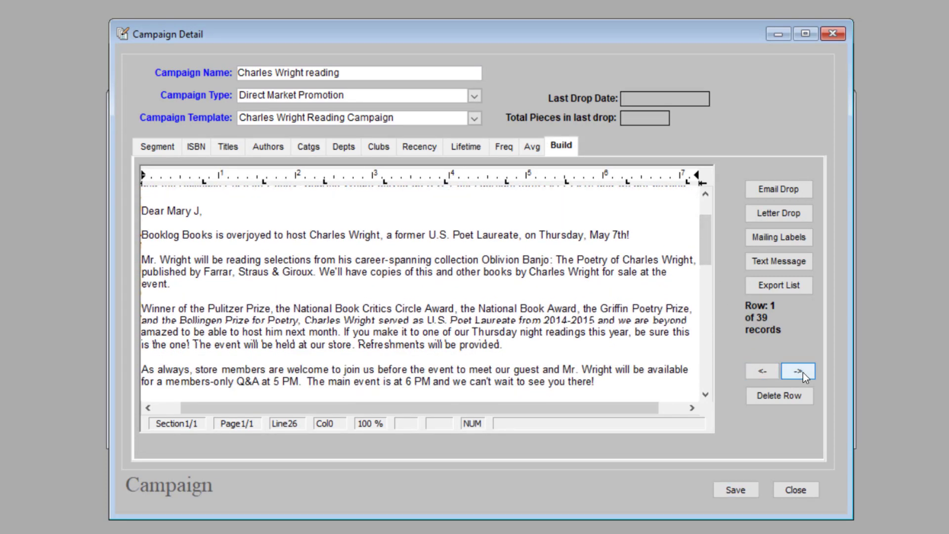
{"action": "left_click", "coordinate": [802, 372]}
{"action": "left_click", "coordinate": [803, 372]}
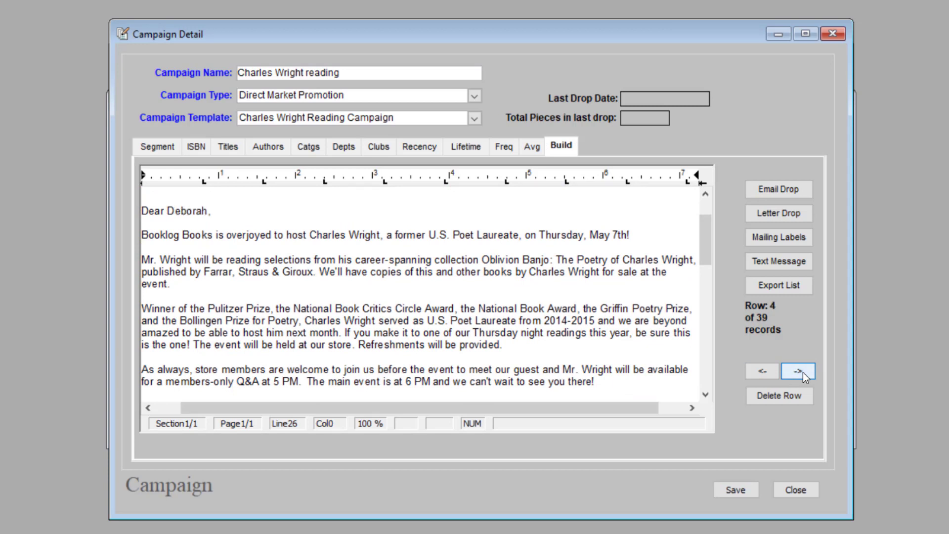
{"action": "left_click", "coordinate": [802, 372]}
{"action": "left_click", "coordinate": [803, 372]}
{"action": "scroll", "coordinate": [544, 334], "scroll_direction": "down", "scroll_amount": 2}
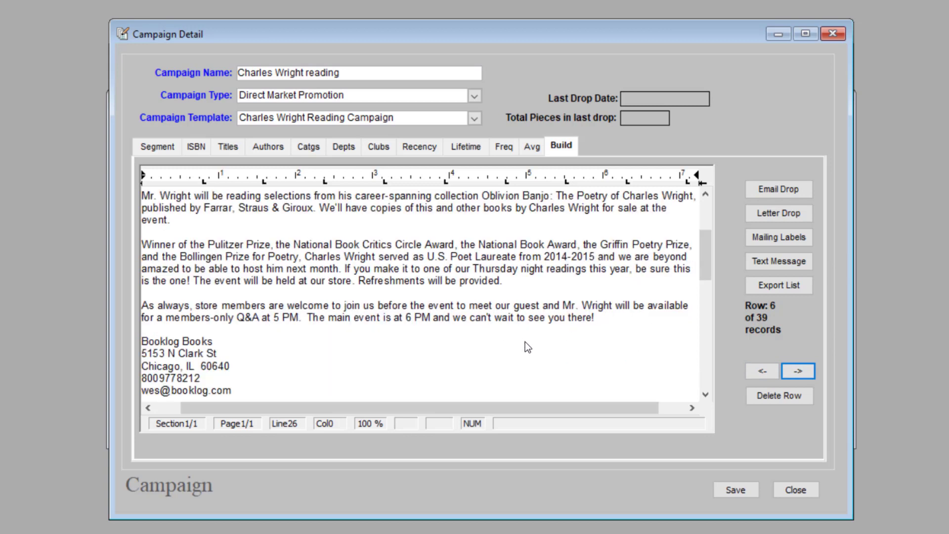
{"action": "left_click", "coordinate": [595, 321]}
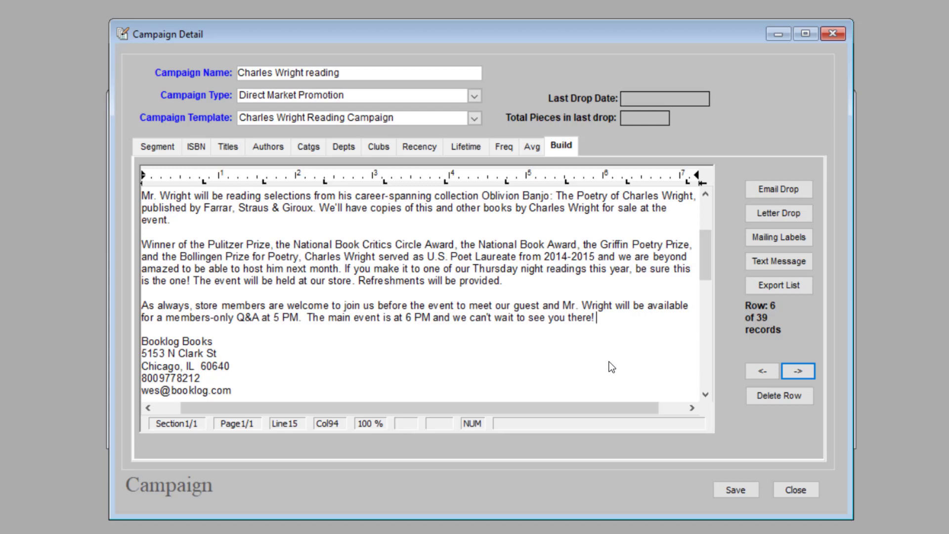
Check the printer options for a letter drop without printing, and try to print the campaign's mailing labels.
{"action": "left_click", "coordinate": [804, 216]}
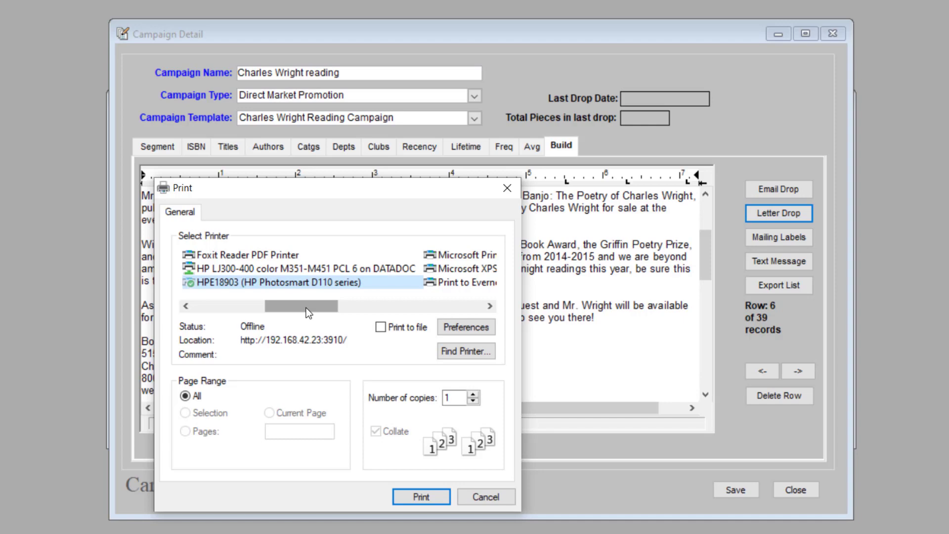
{"action": "left_click", "coordinate": [487, 497]}
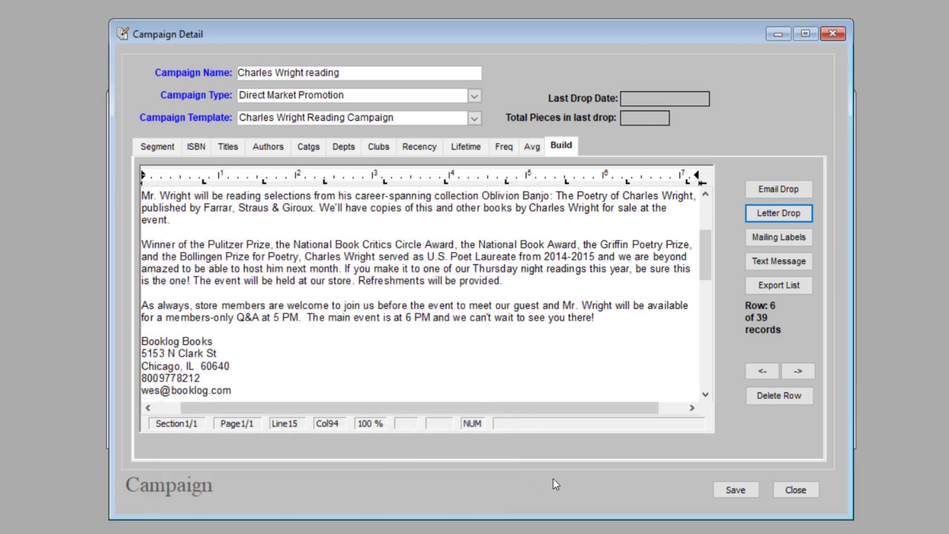
{"action": "left_click", "coordinate": [786, 239]}
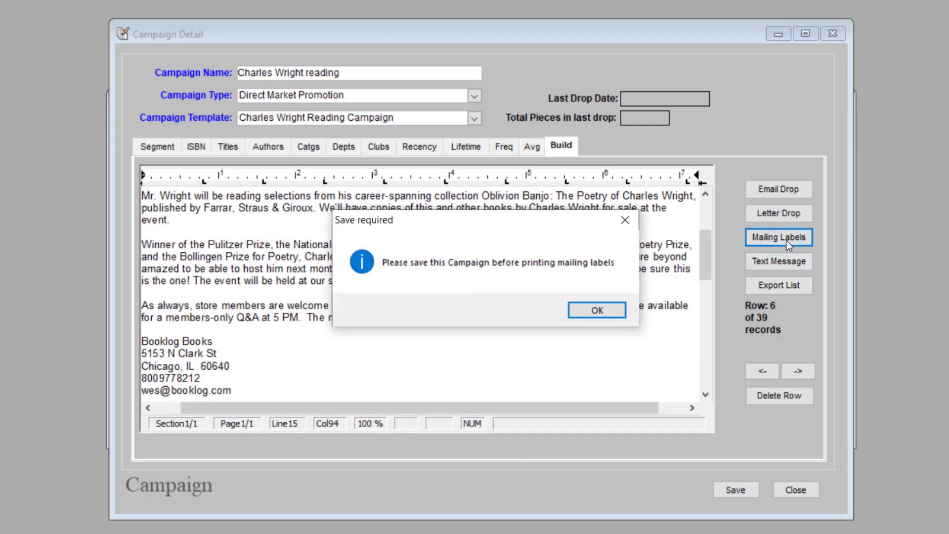
{"action": "left_click", "coordinate": [617, 314]}
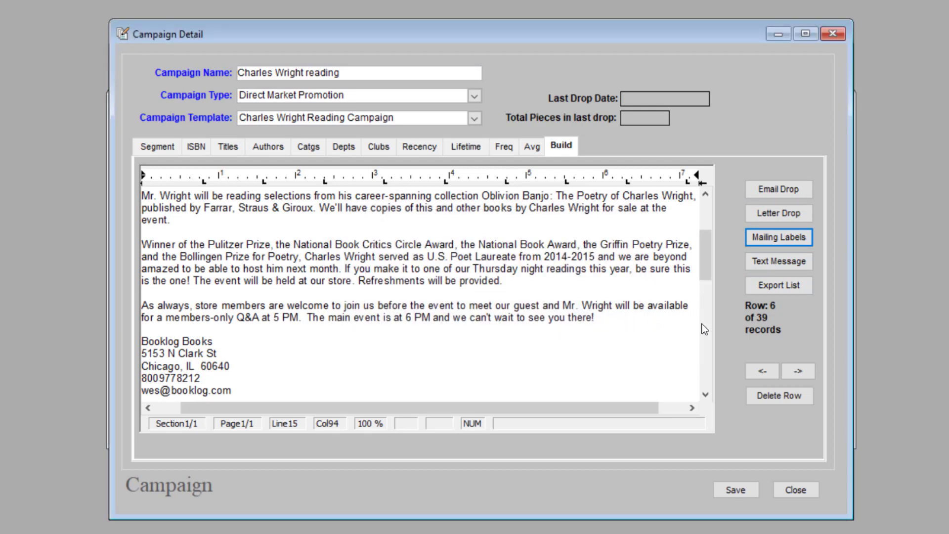
Try the text message option and check the file formats offered for the customer list export, leaving without exporting.
{"action": "left_click", "coordinate": [810, 266]}
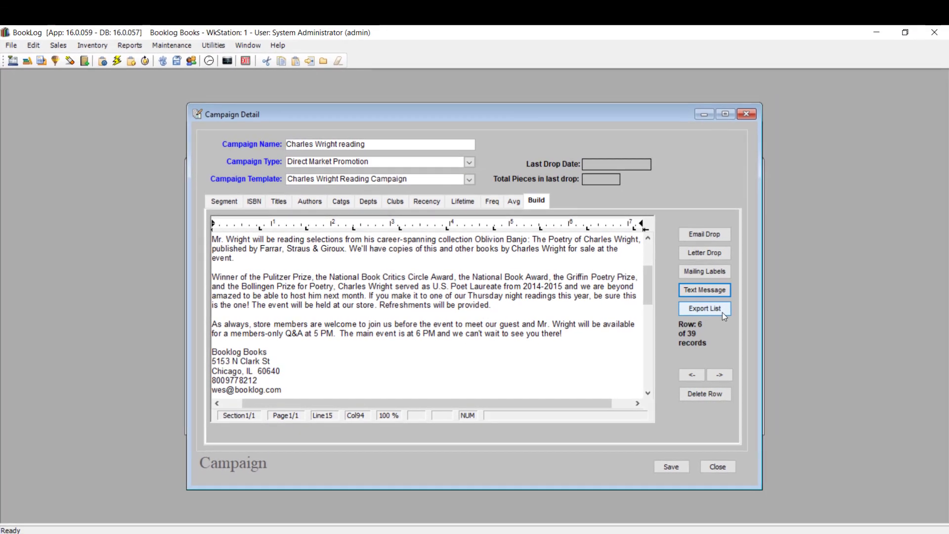
{"action": "left_click", "coordinate": [736, 307]}
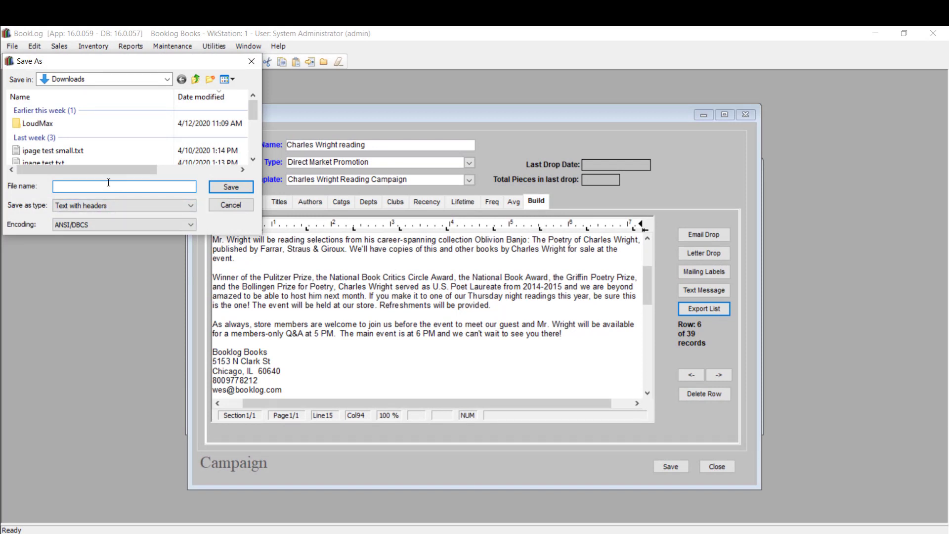
{"action": "left_click", "coordinate": [191, 205]}
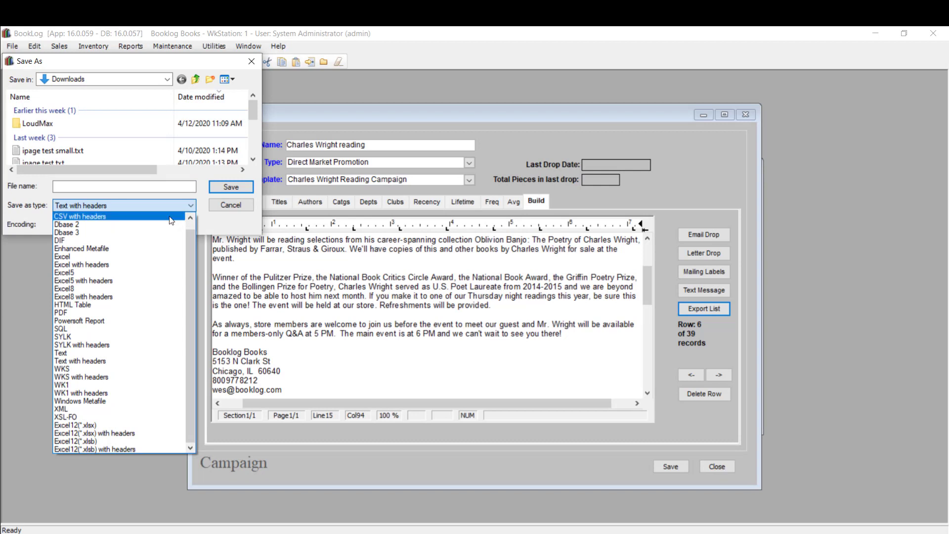
{"action": "scroll", "coordinate": [161, 227], "scroll_direction": "up", "scroll_amount": 1}
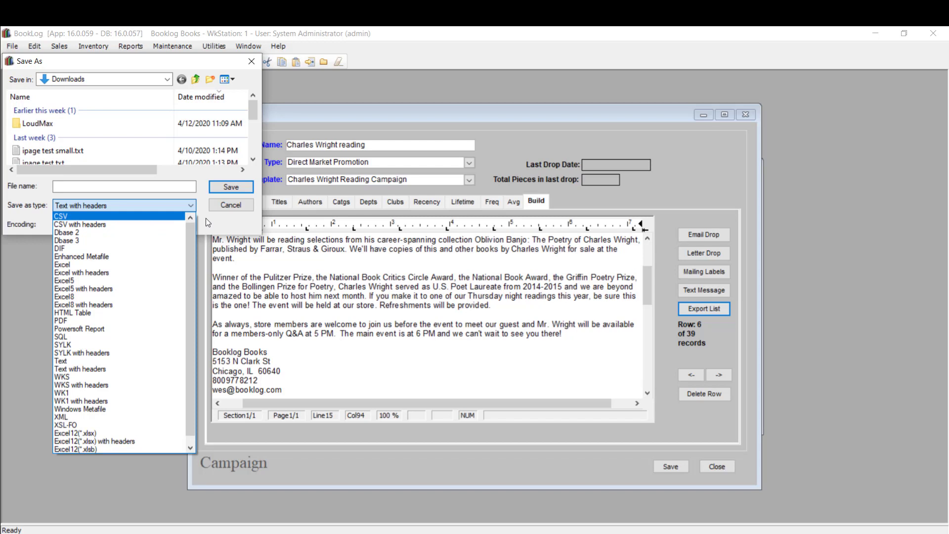
{"action": "left_click", "coordinate": [239, 205]}
{"action": "left_click", "coordinate": [239, 205]}
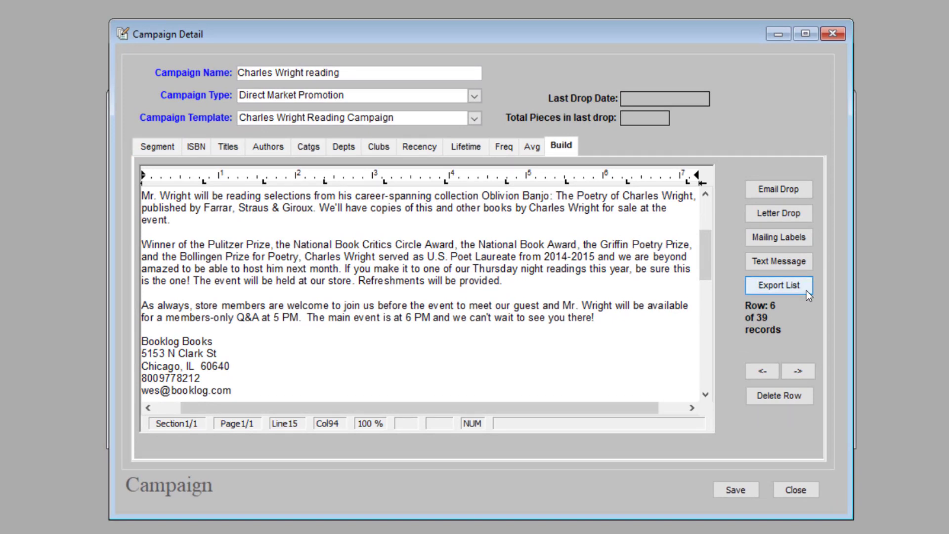
Prepare an email drop with the subject "Charles Wright Reading at Booklog Books on May 7th" limited to emails 1 to 5, and cancel it.
{"action": "left_click", "coordinate": [804, 193]}
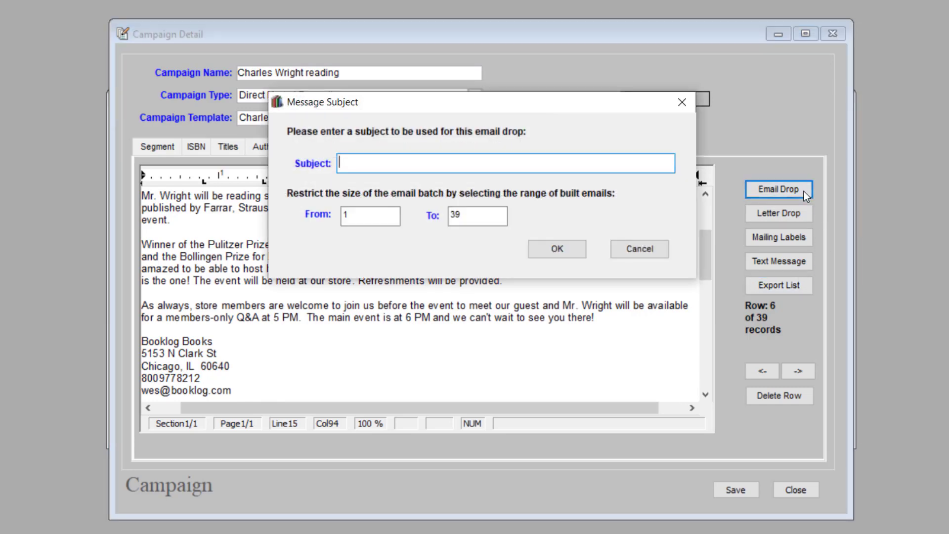
{"action": "type", "text": "Charles Wright Re"}
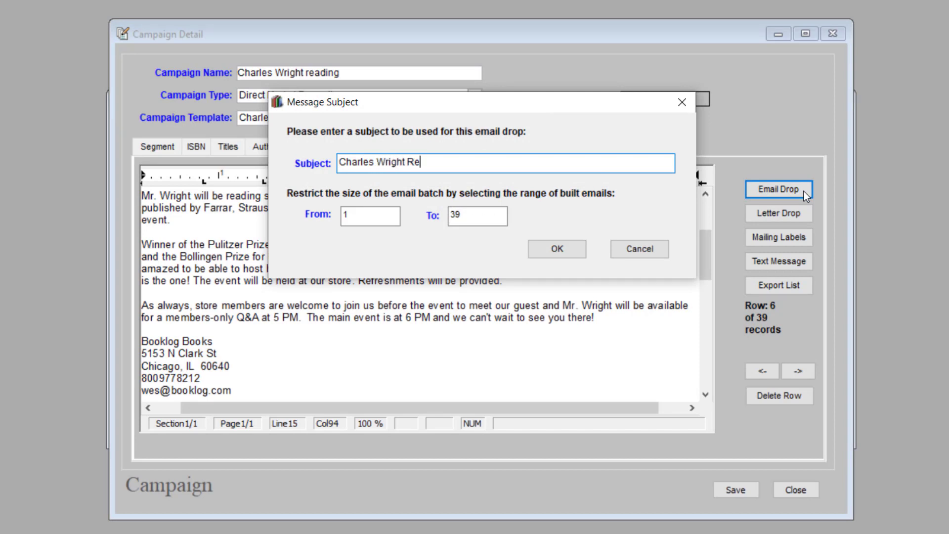
{"action": "type", "text": "ading at Booklog B"}
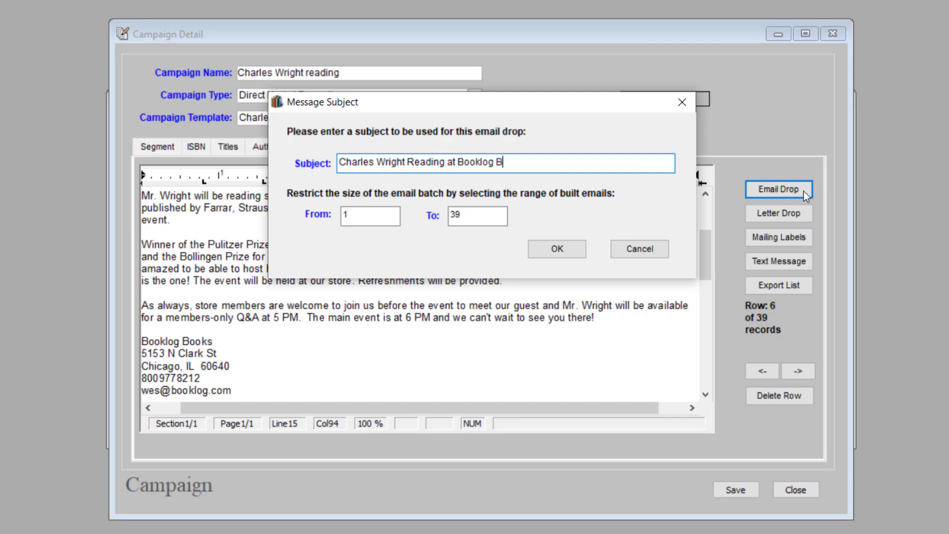
{"action": "type", "text": "ooks on May 7th"}
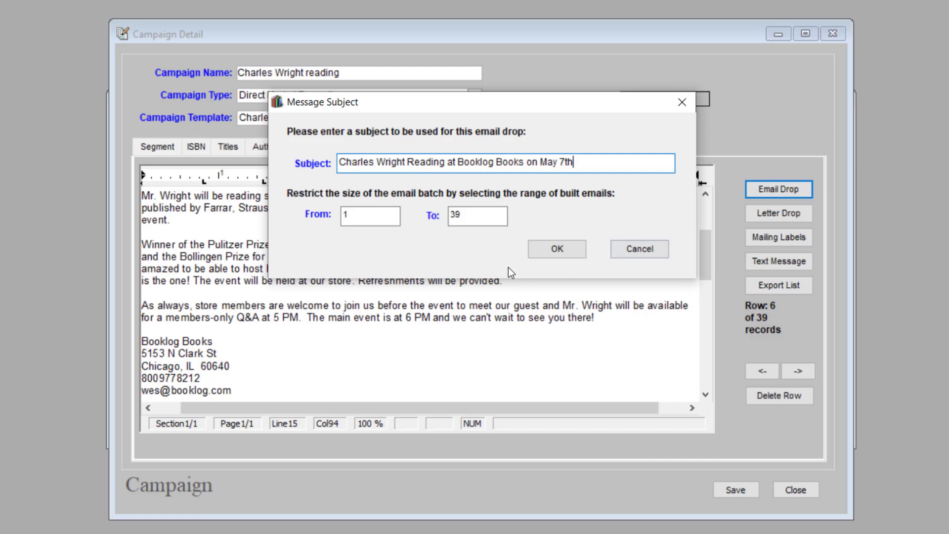
{"action": "left_click", "coordinate": [460, 214]}
{"action": "double_click", "coordinate": [461, 213]}
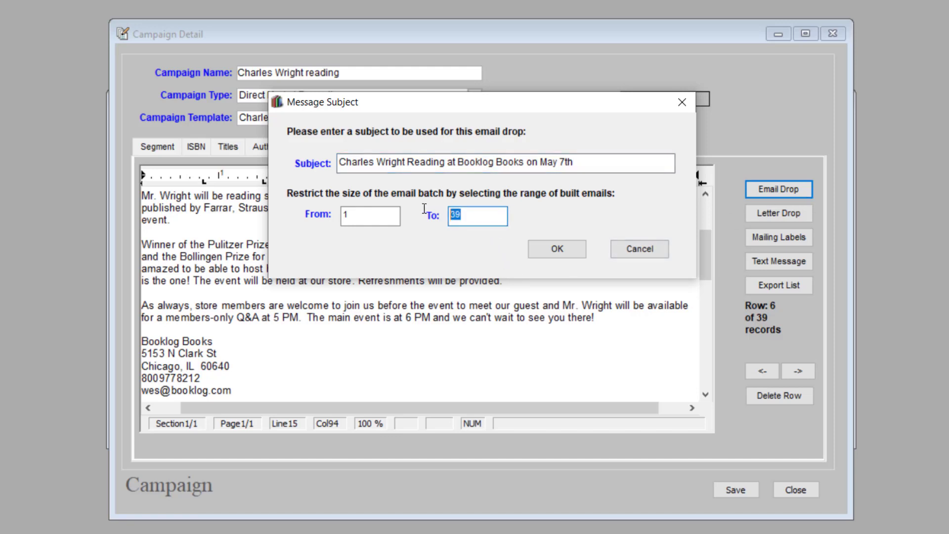
{"action": "type", "text": "5"}
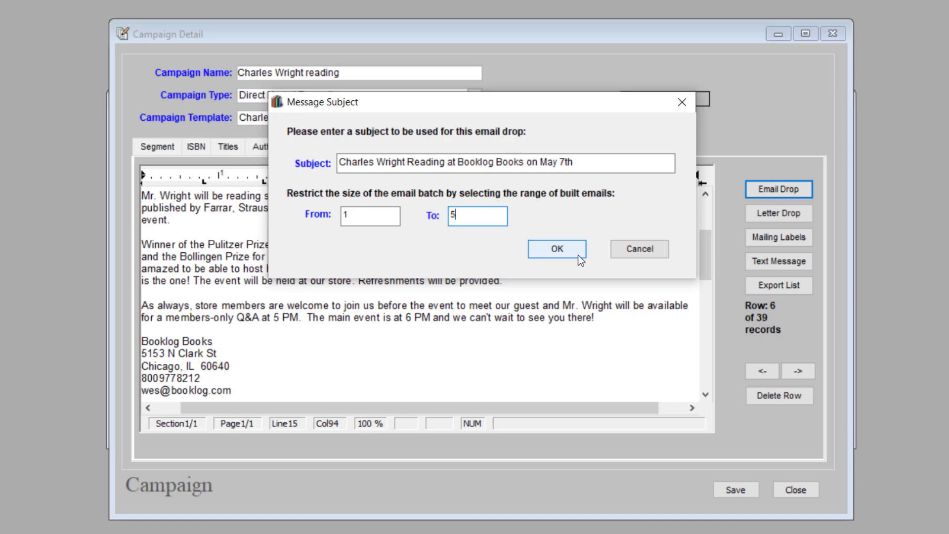
{"action": "left_click", "coordinate": [623, 247]}
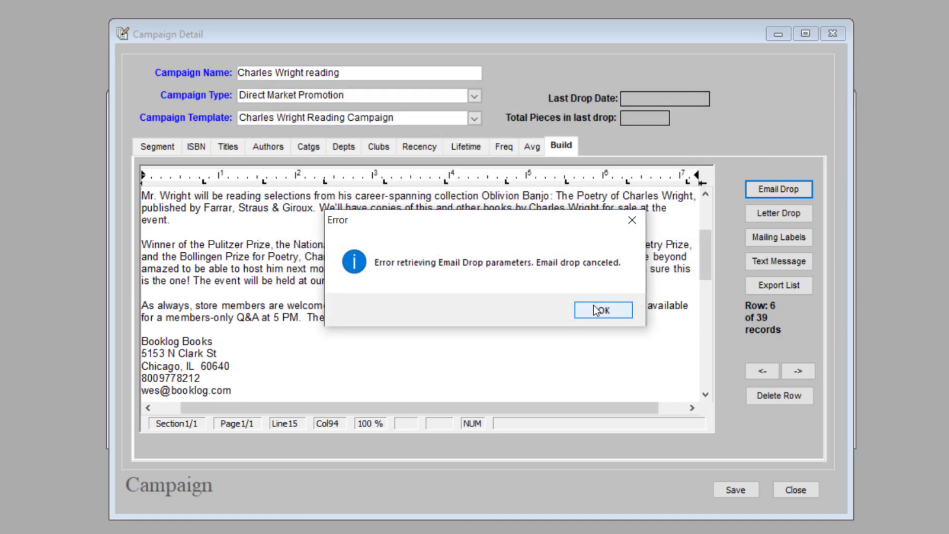
{"action": "left_click", "coordinate": [586, 312]}
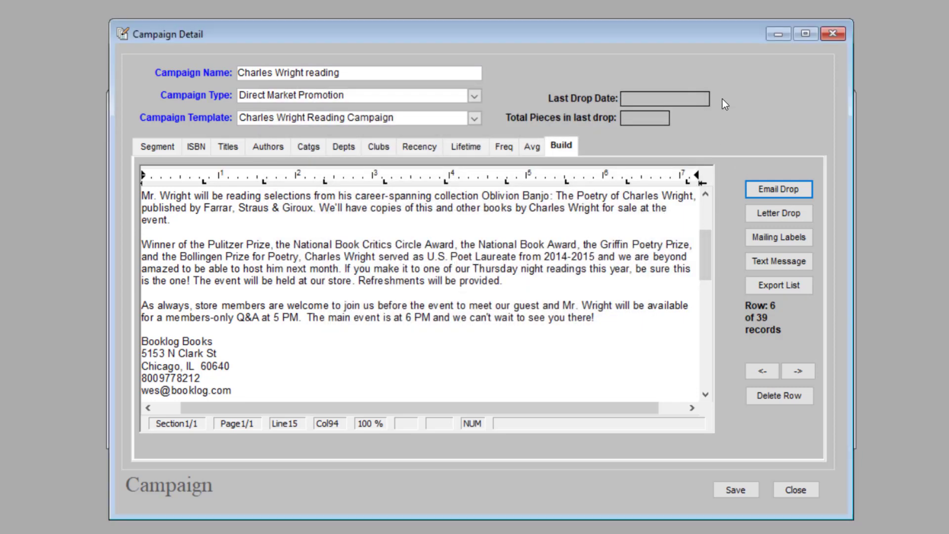